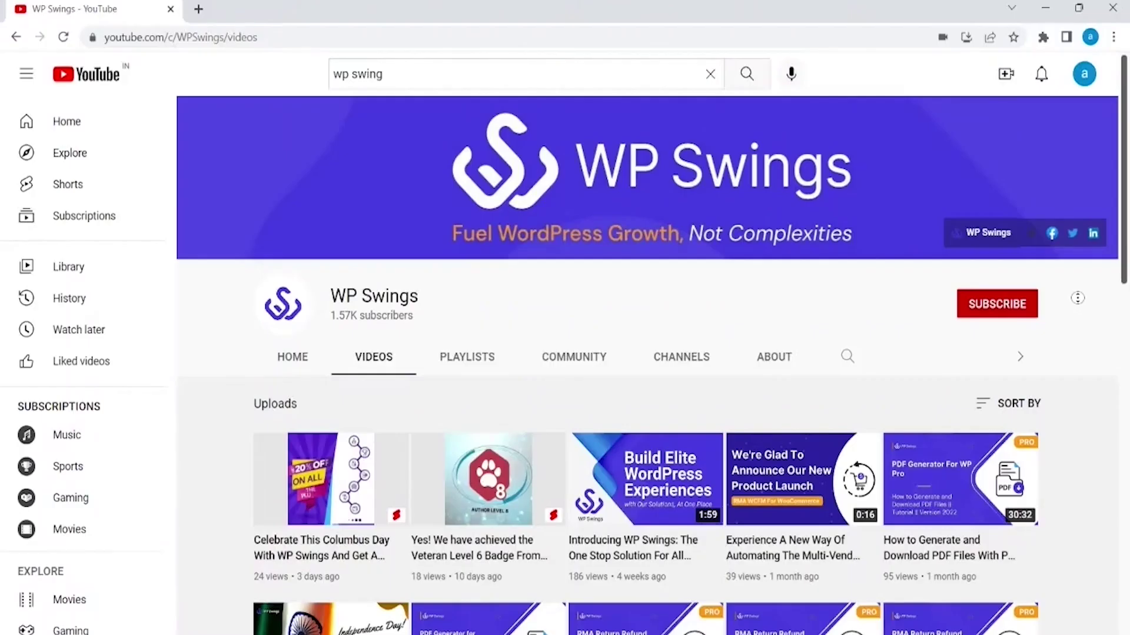
Browse the WP Swings channel's list of uploaded videos
scroll(1077, 297, down, 3)
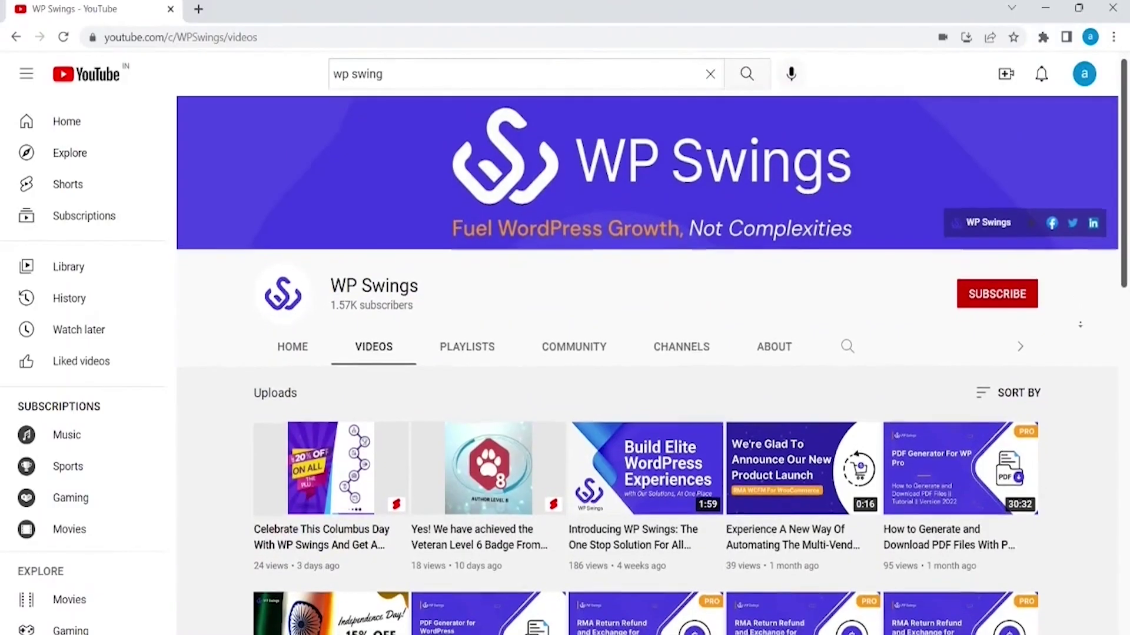
Scroll the demo site's WordPress admin Dashboard
scroll(1077, 298, down, 4)
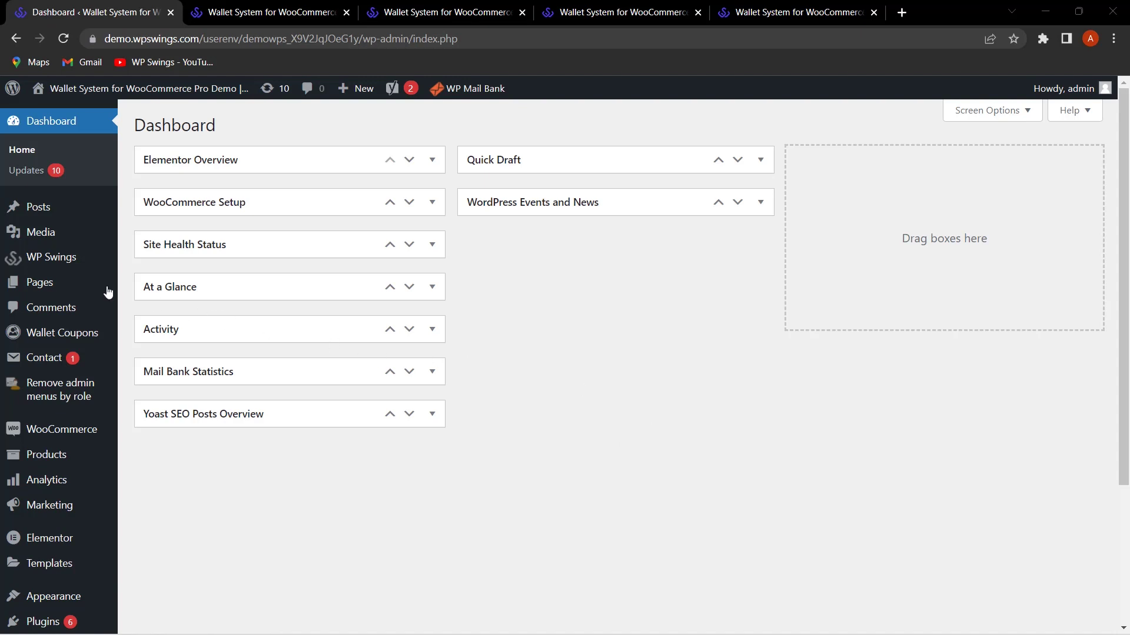
Open Wallet System from the WP Swings admin menu to reach its General tab
mouse_move(50, 262)
click(154, 315)
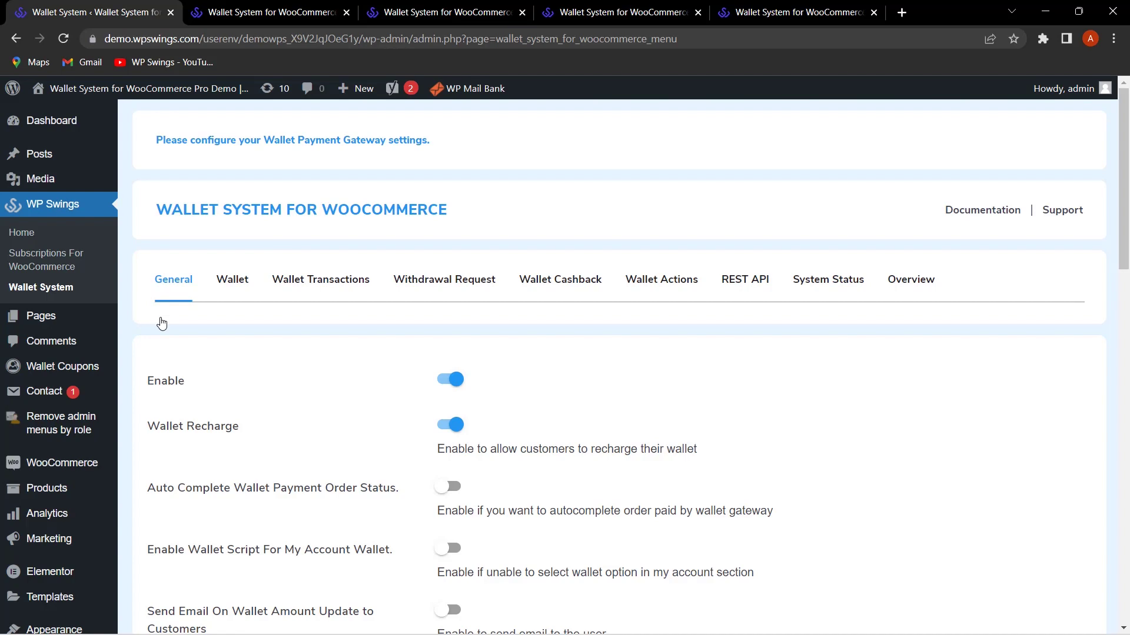
Switch on Auto Complete Wallet Payment Order Status, then go to the storefront Shop page
scroll(297, 320, down, 3)
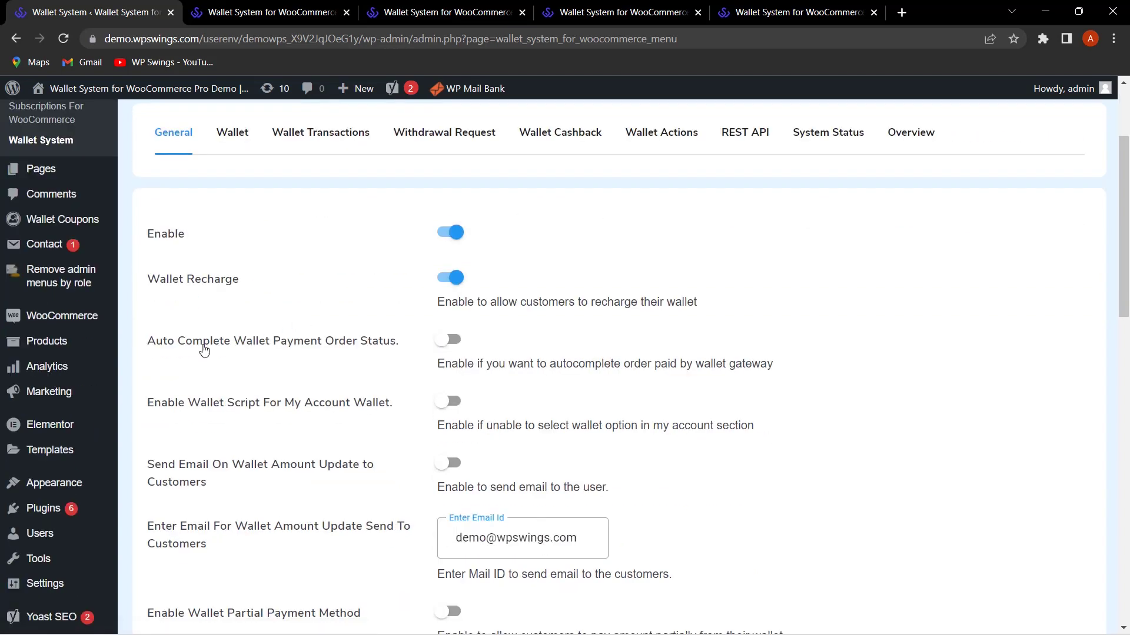
scroll(282, 308, up, 3)
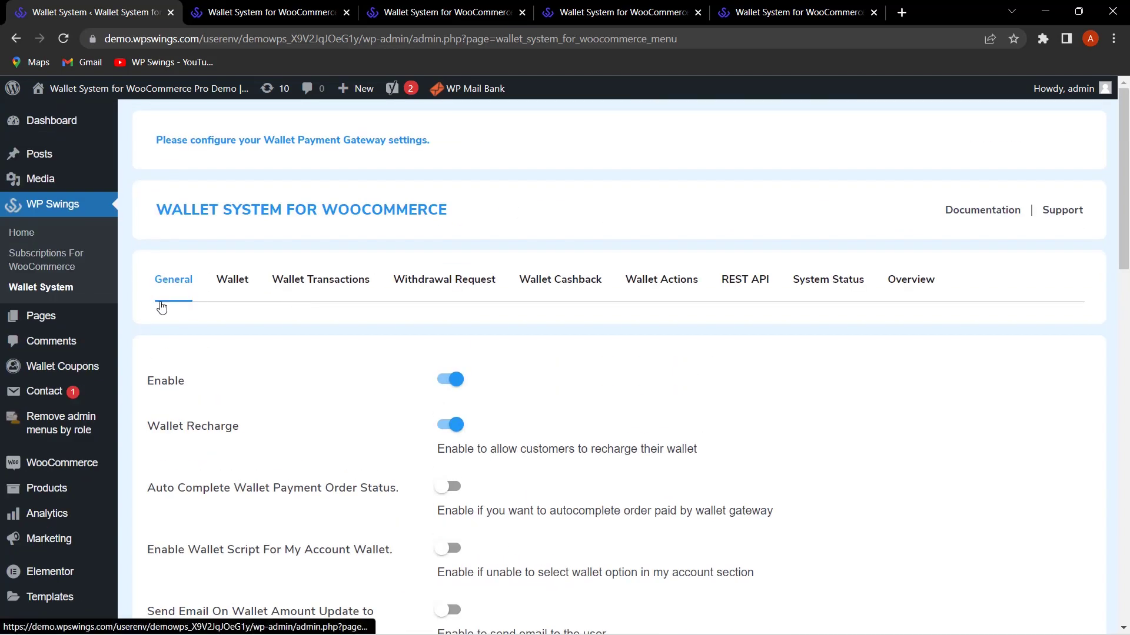
scroll(273, 405, down, 2)
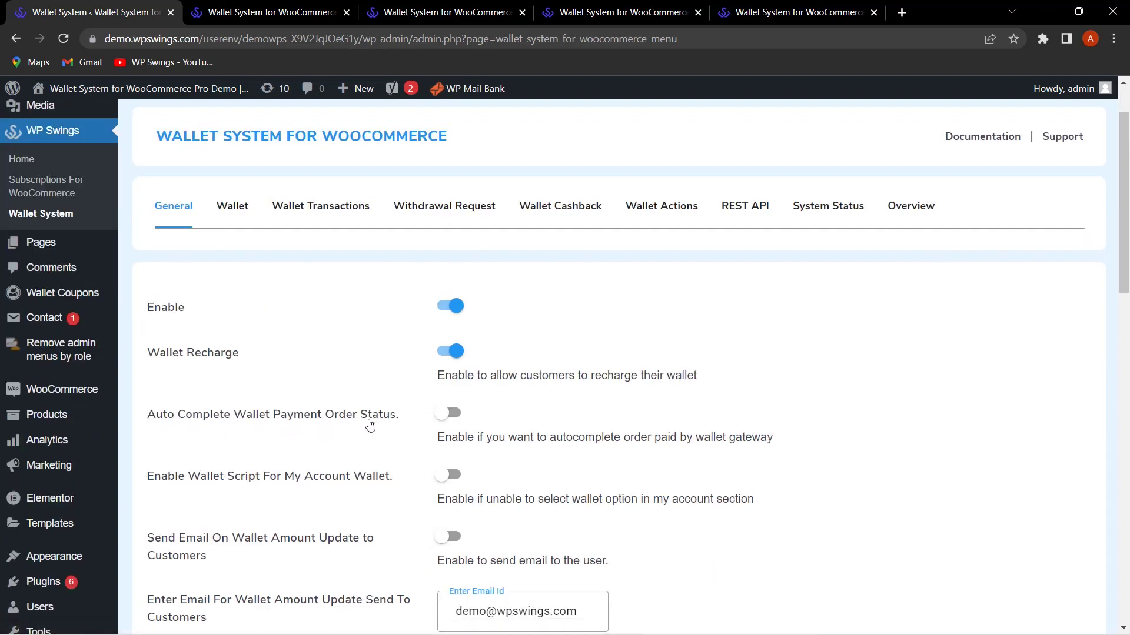
click(451, 417)
scroll(449, 421, down, 10)
scroll(618, 459, up, 11)
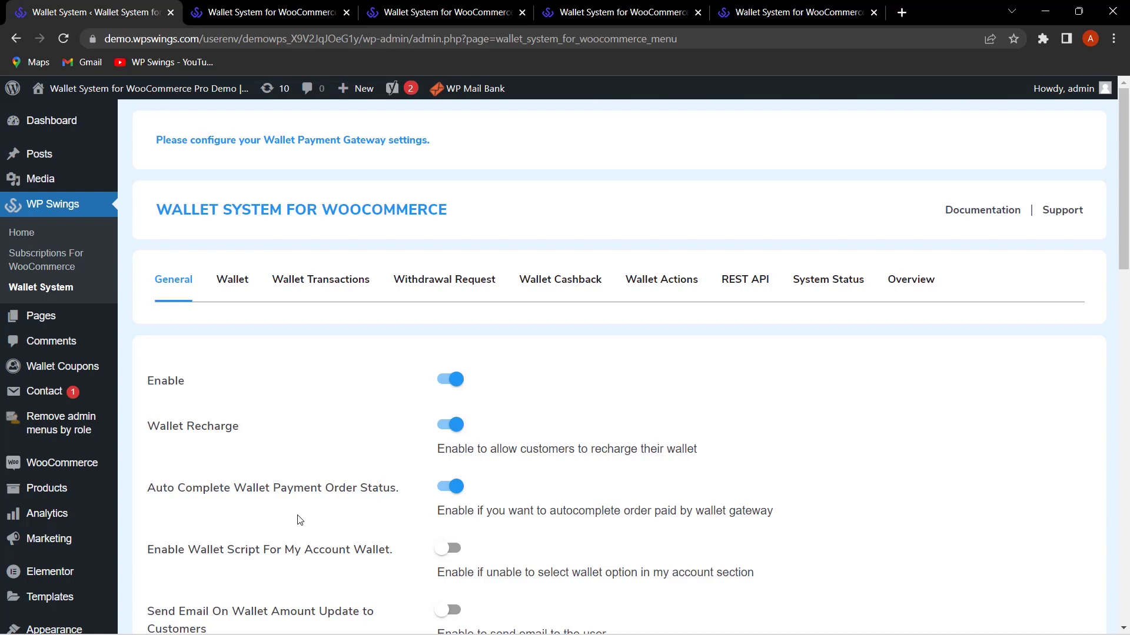
click(287, 5)
scroll(506, 364, down, 4)
Buy the Album through cart and checkout, paying with Wallet Payment
click(462, 392)
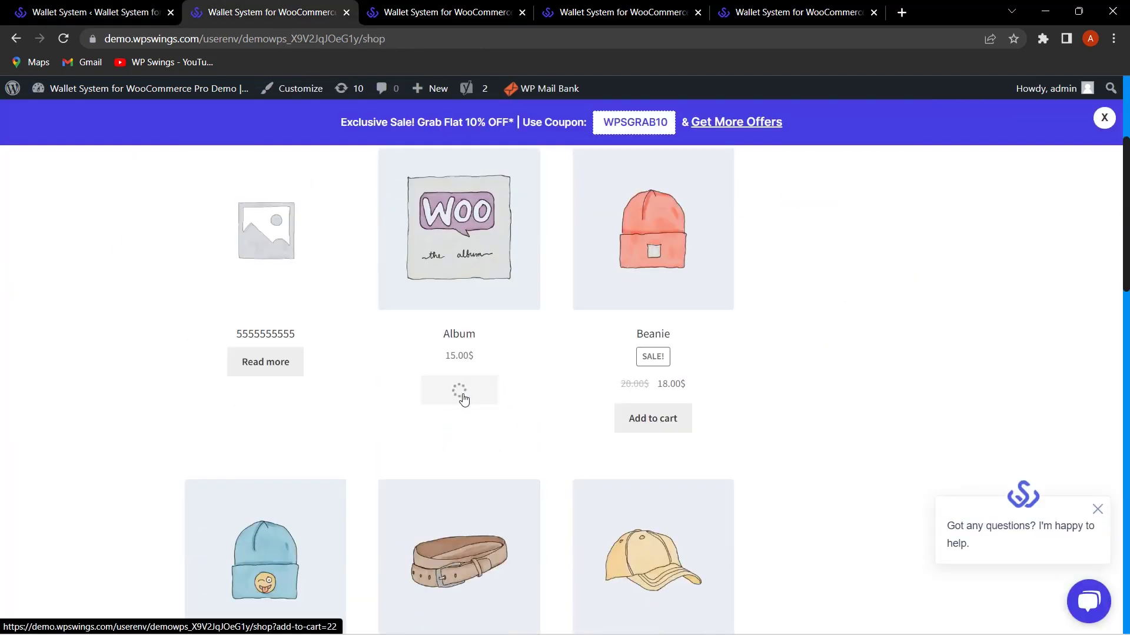
click(481, 422)
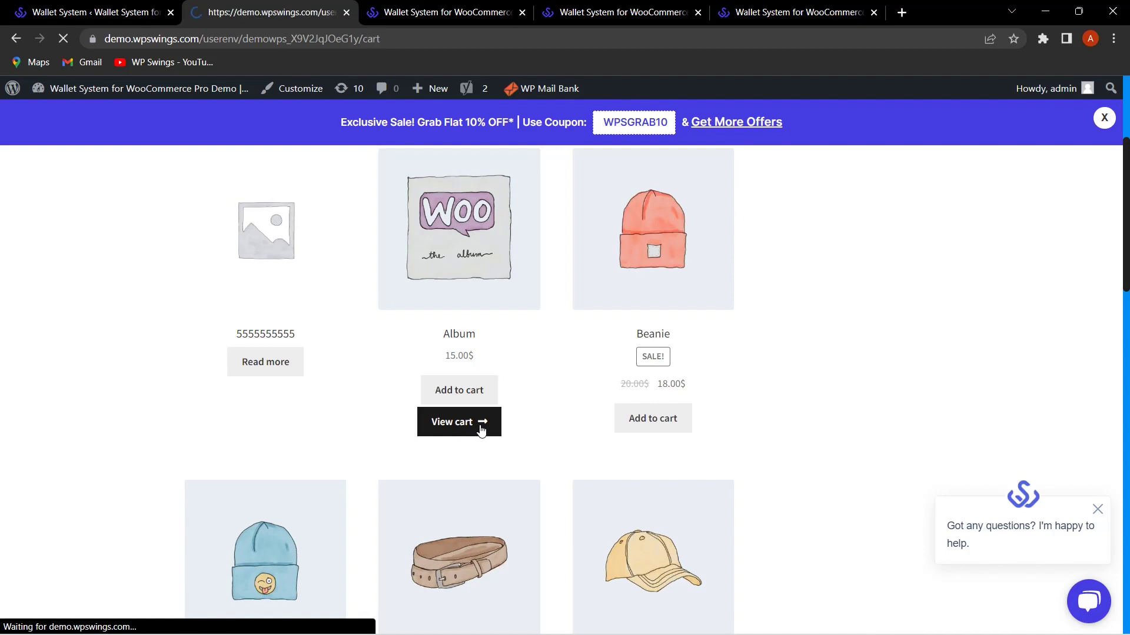
scroll(704, 412, down, 5)
scroll(741, 426, down, 6)
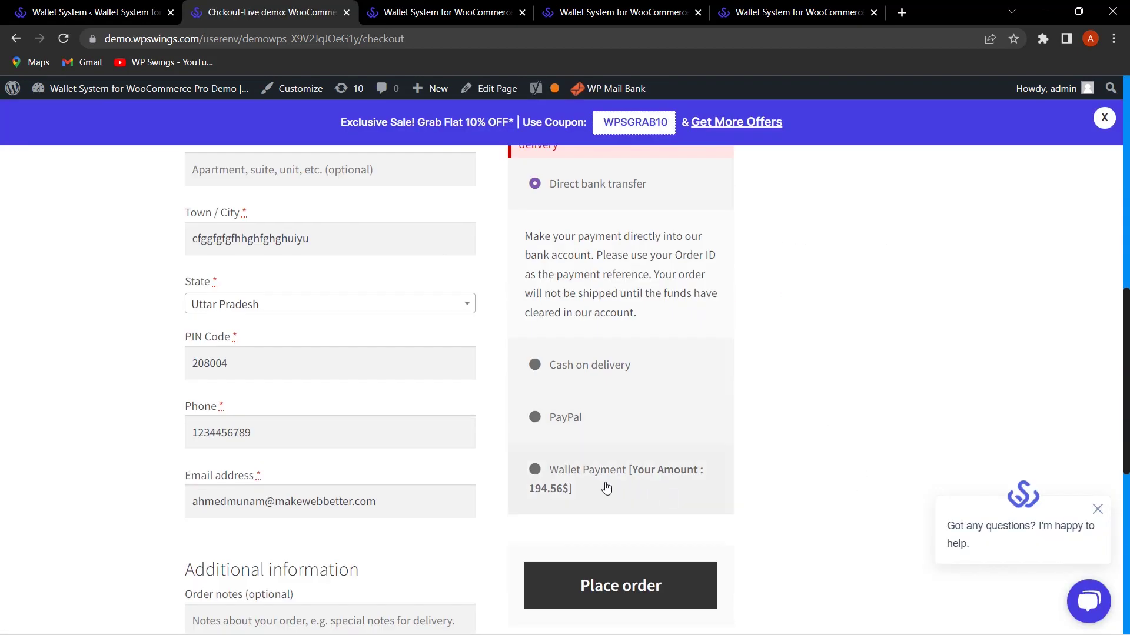
click(534, 471)
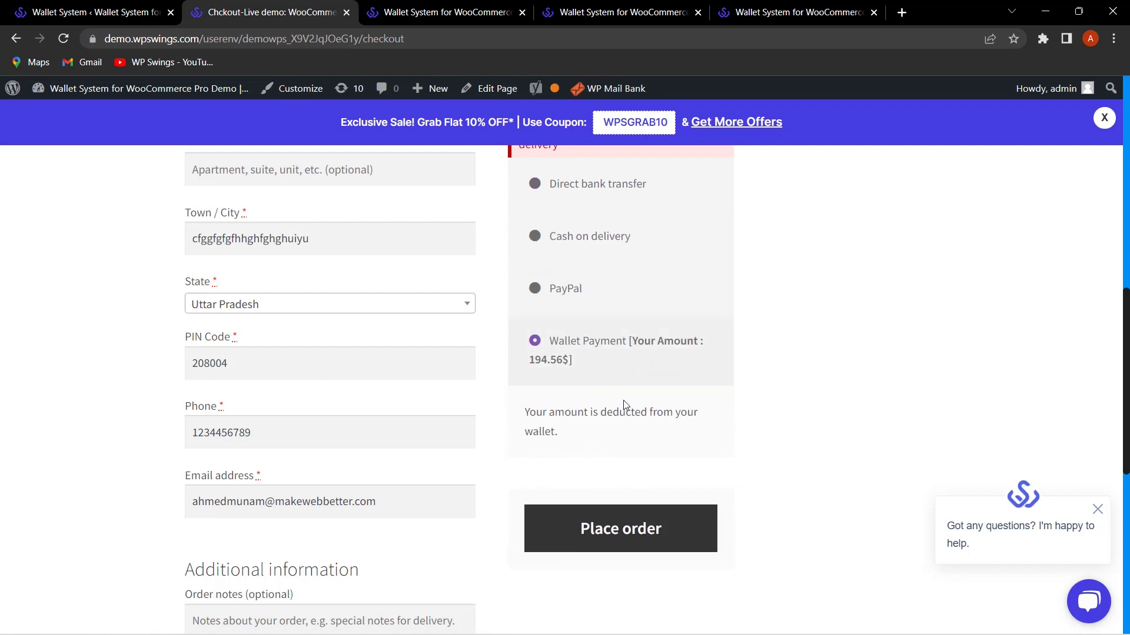
click(680, 516)
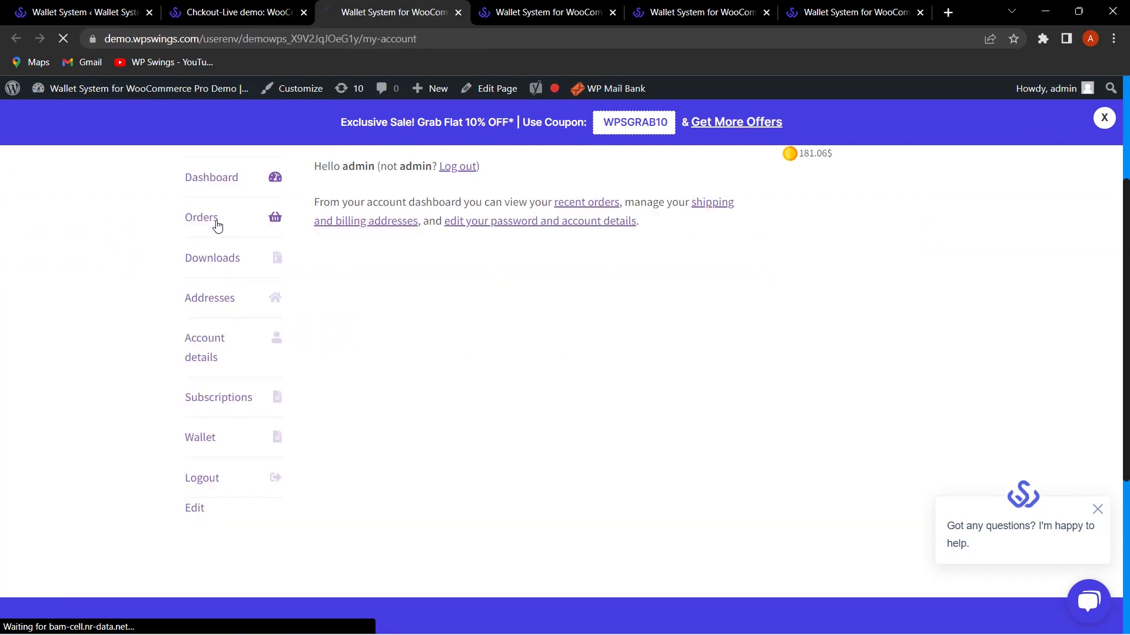
Check the new order is Completed in My Account Orders, then return to wallet settings
click(215, 221)
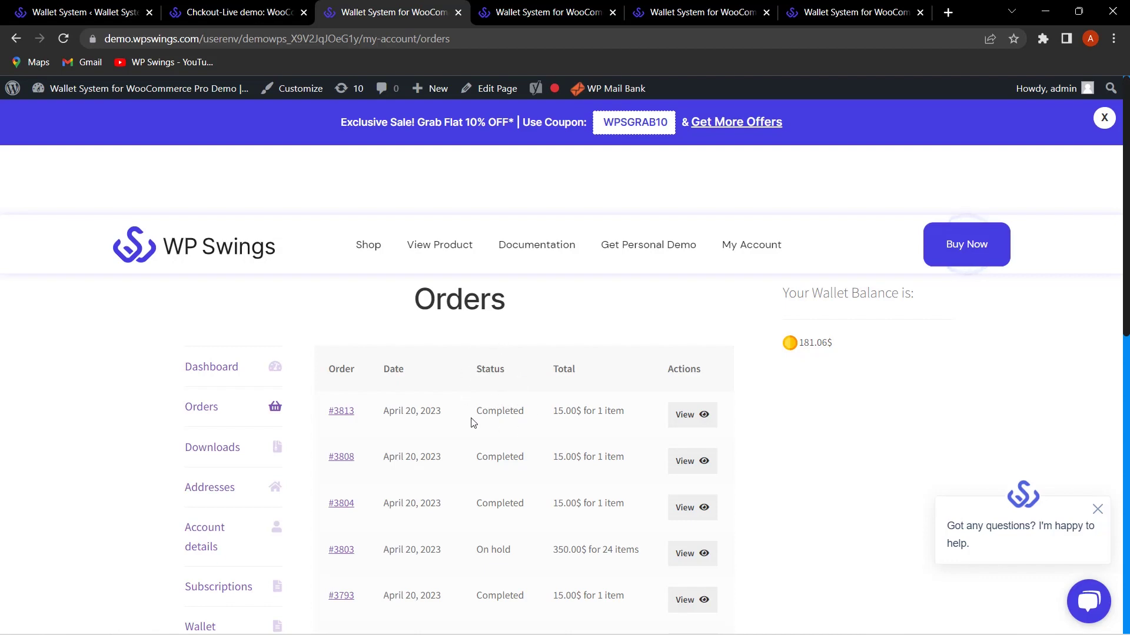
click(103, 7)
scroll(643, 401, down, 3)
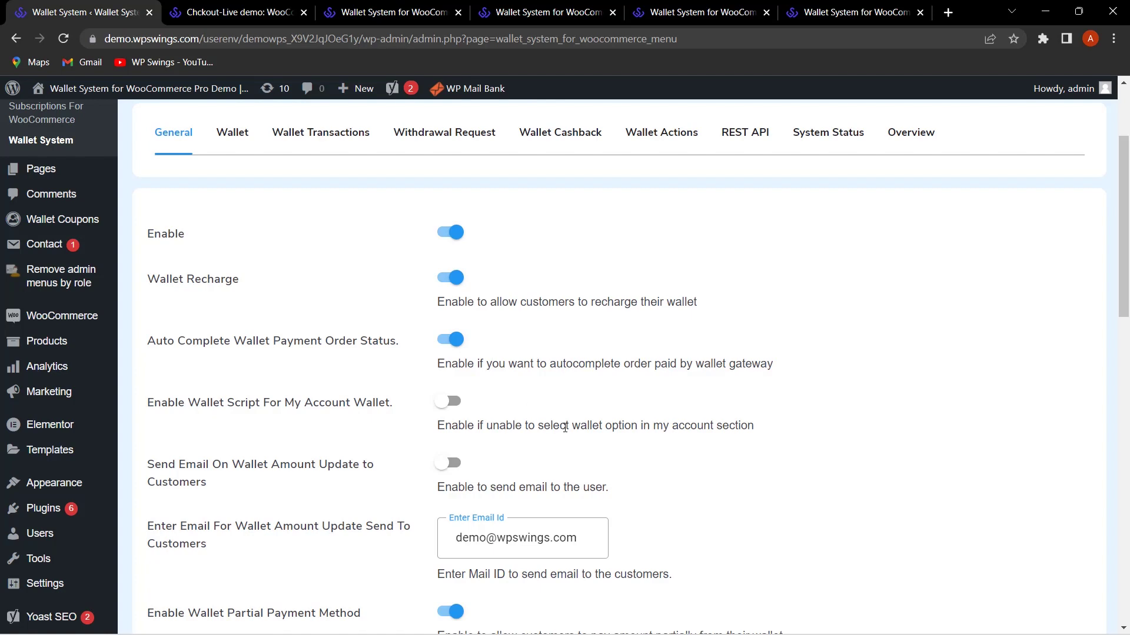
Turn on Send Email On Wallet Amount Update and set partial payment to Total Wallet Amount
scroll(552, 423, down, 3)
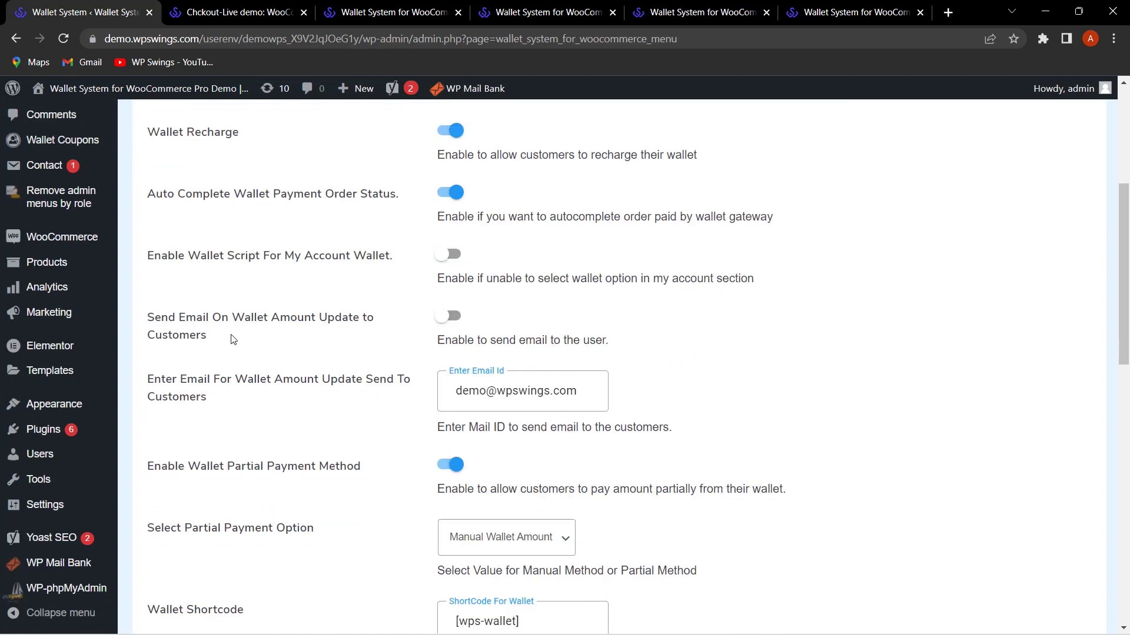
click(448, 318)
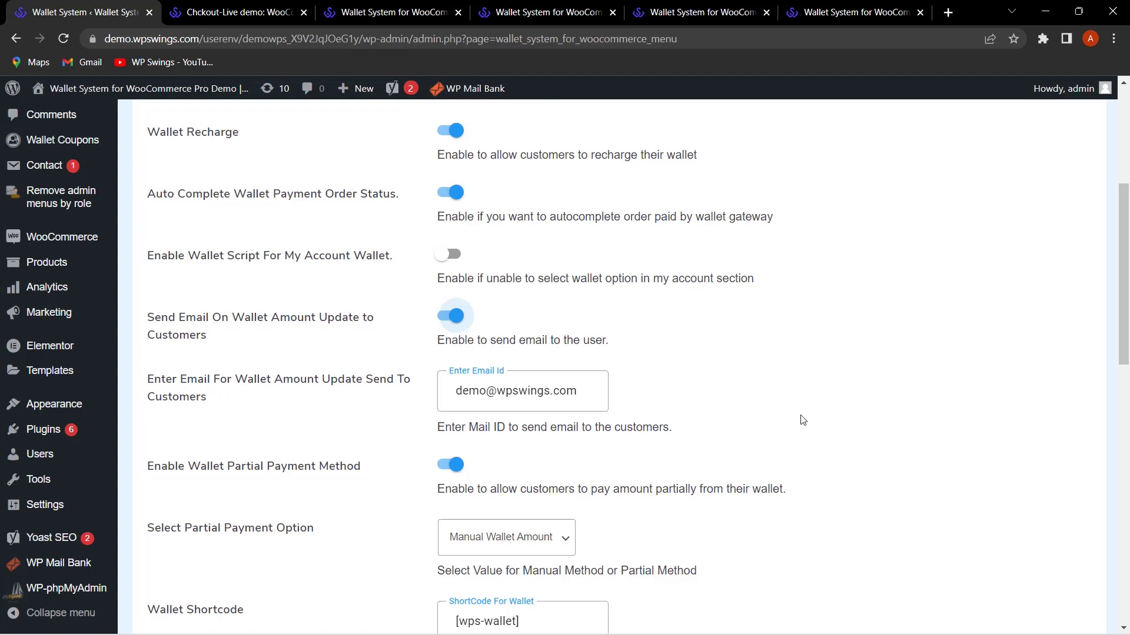
scroll(800, 416, down, 1)
scroll(794, 415, down, 1)
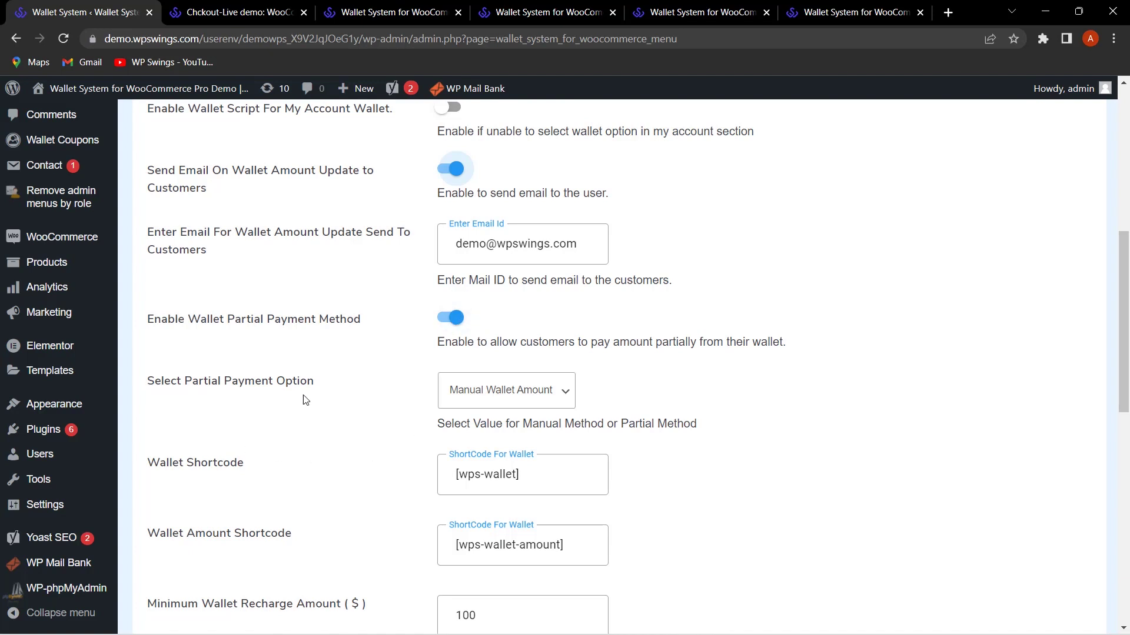
click(509, 397)
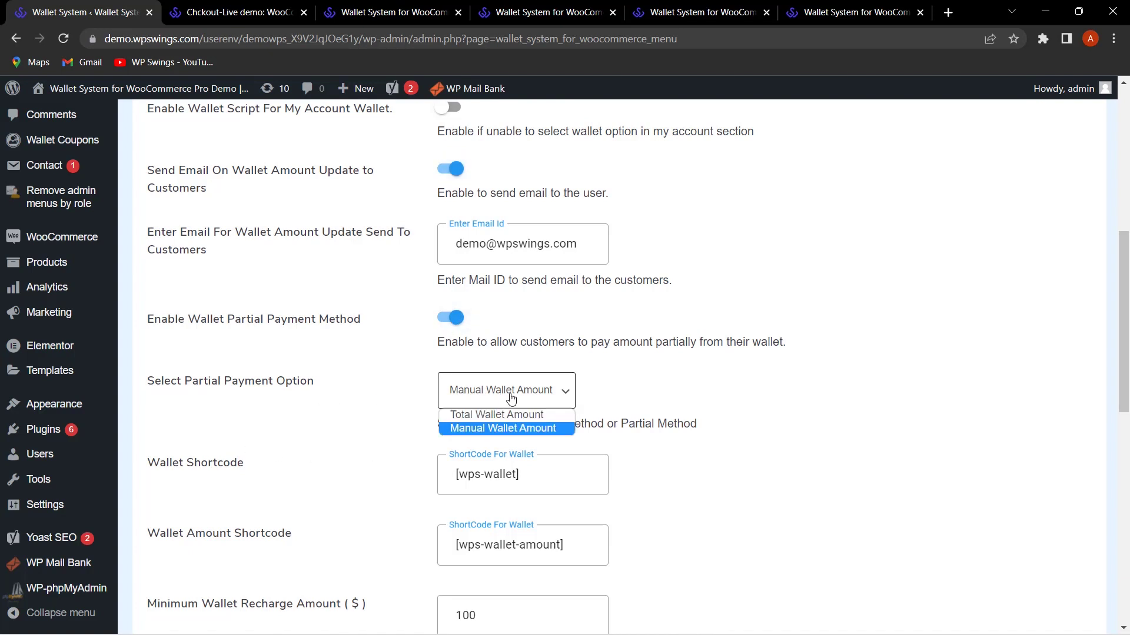
click(540, 416)
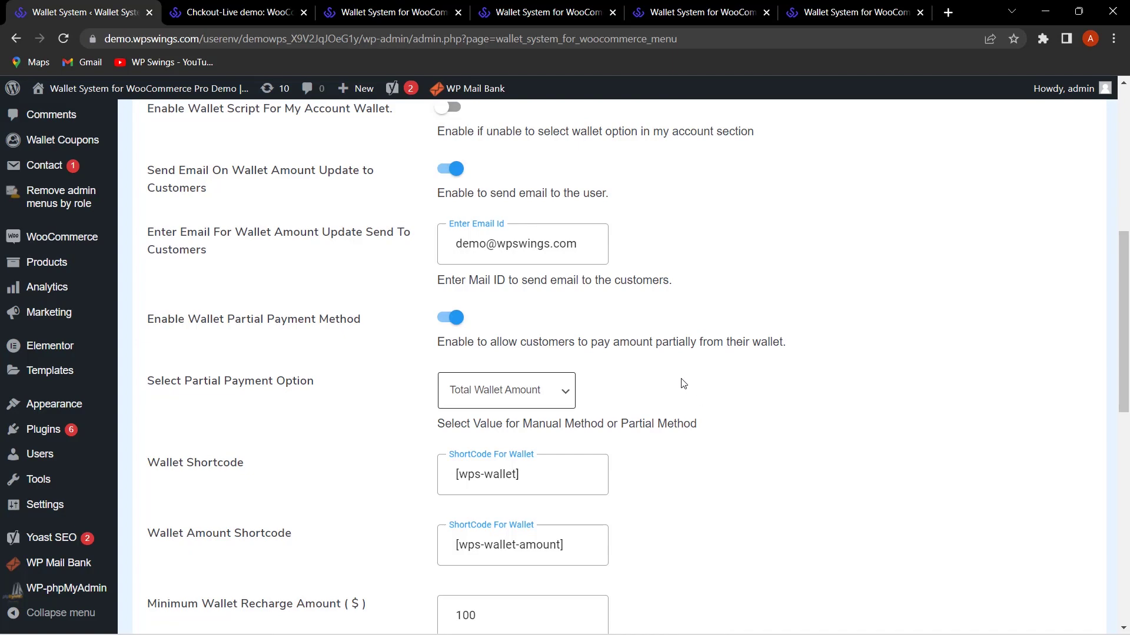
key(ctrl+Tab)
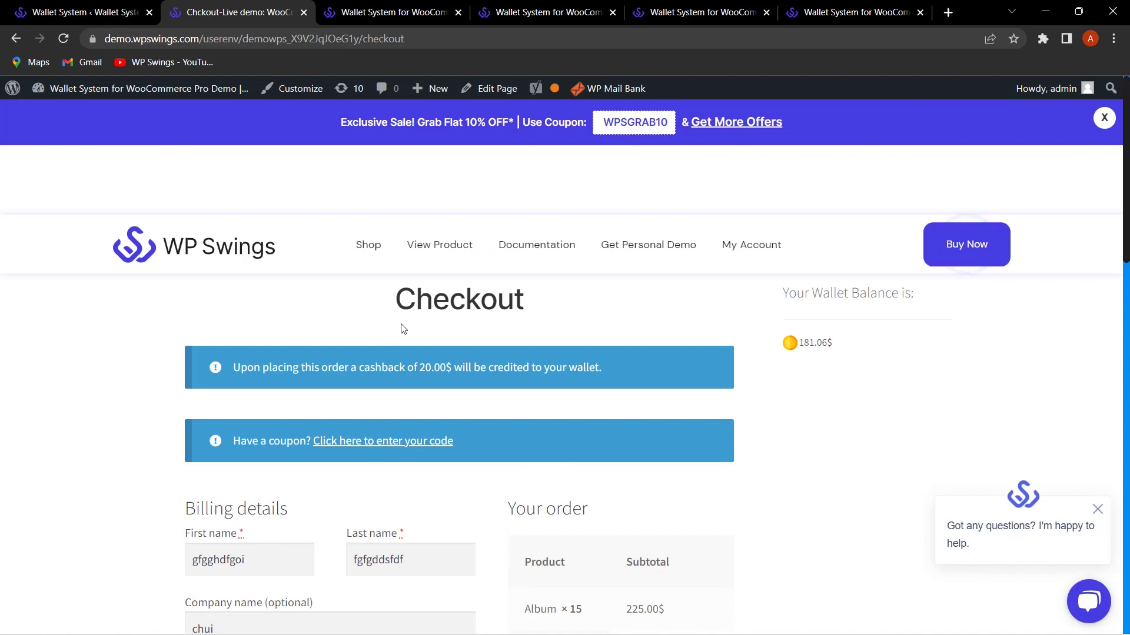
Review the checkout showing 181.06$ paid via wallet and 43.94$ still due
scroll(849, 398, down, 5)
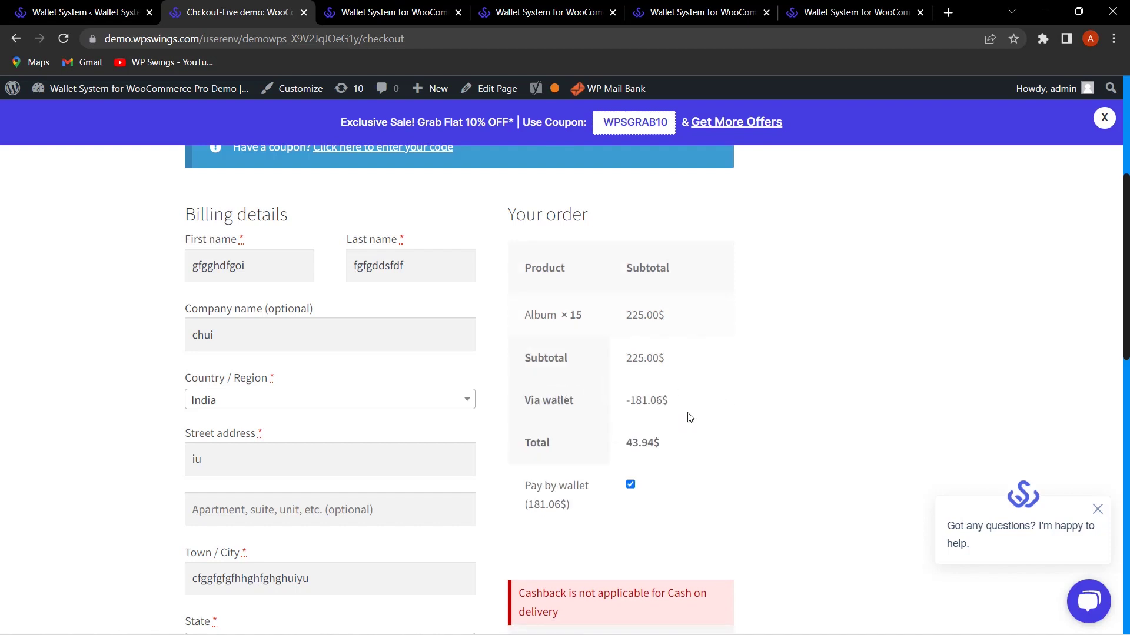
scroll(683, 421, down, 5)
scroll(680, 491, down, 1)
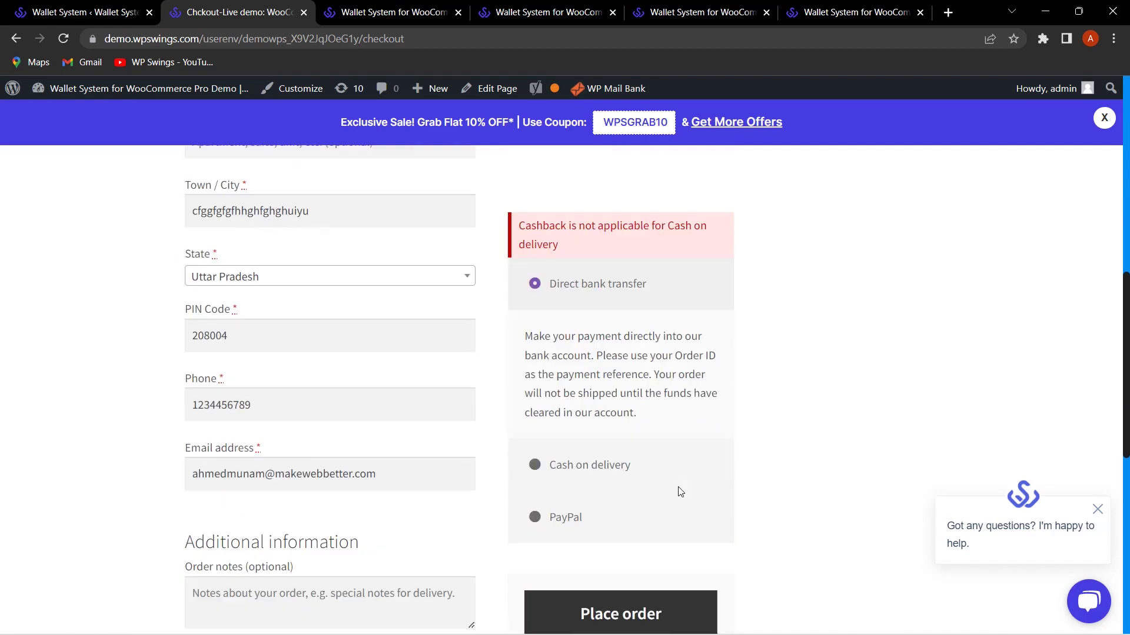
scroll(679, 444, up, 5)
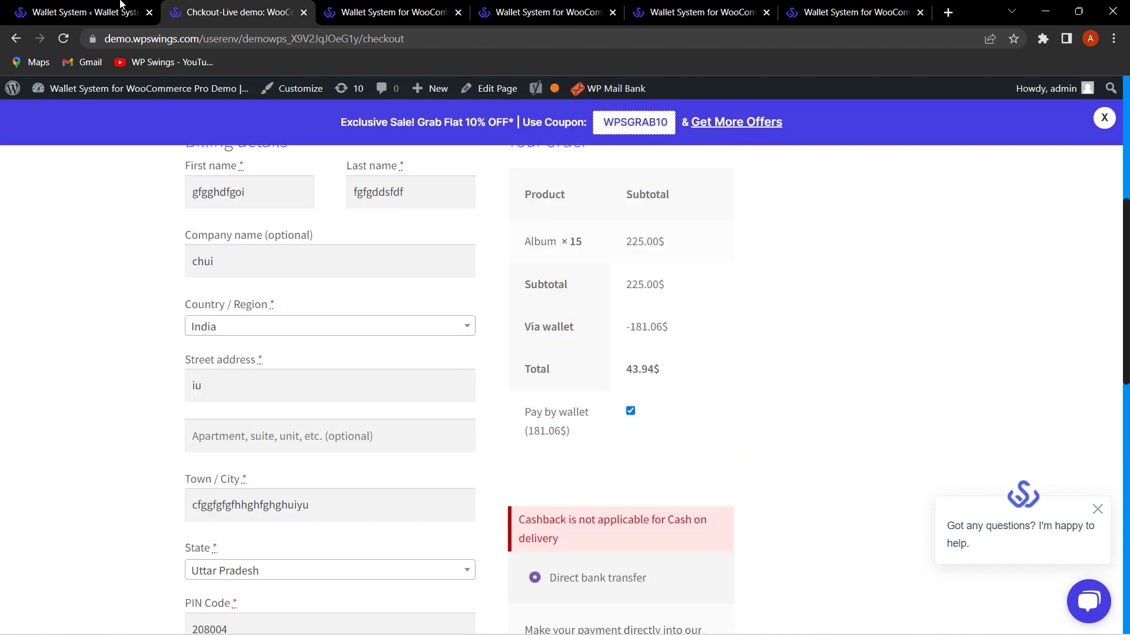
click(126, 3)
scroll(698, 354, down, 10)
Set partial payment back to Manual Wallet Amount and save the settings
click(506, 282)
click(505, 320)
scroll(640, 398, down, 3)
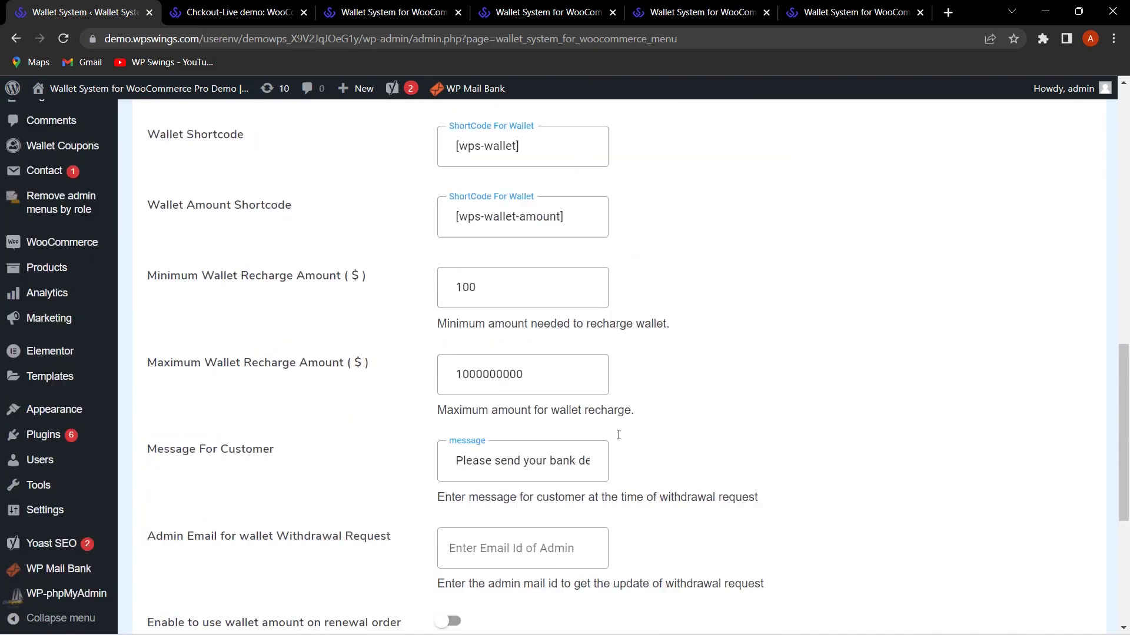
scroll(619, 434, down, 5)
click(239, 541)
click(242, 12)
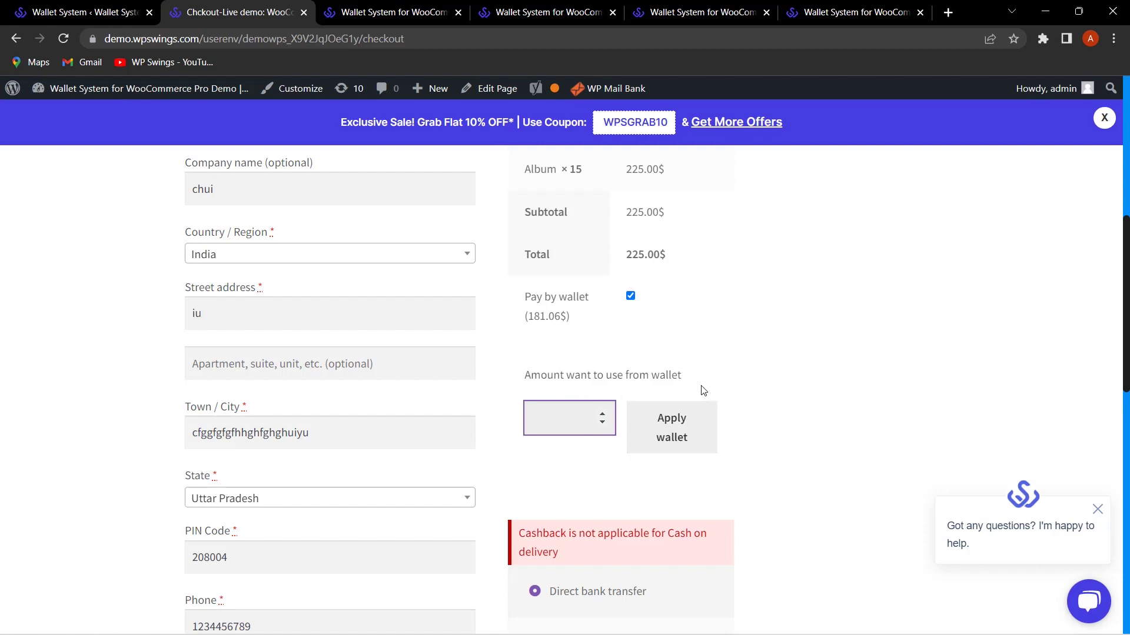
Confirm the saved wallet settings in the admin, then return to checkout
click(54, 8)
scroll(661, 469, down, 20)
scroll(595, 449, up, 10)
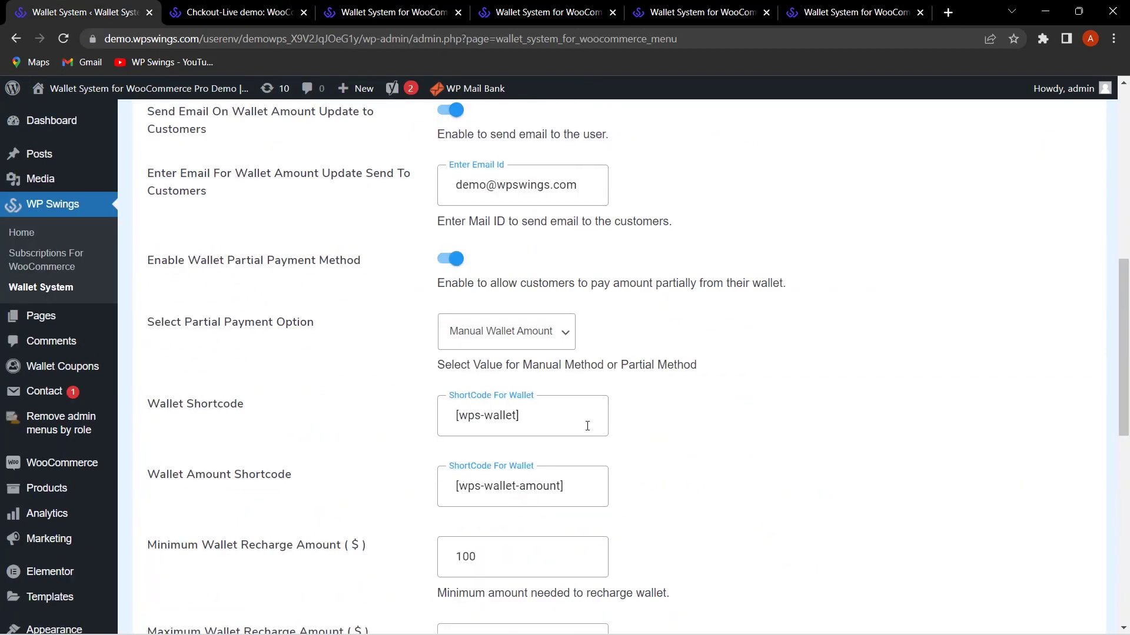
key(ctrl+Tab)
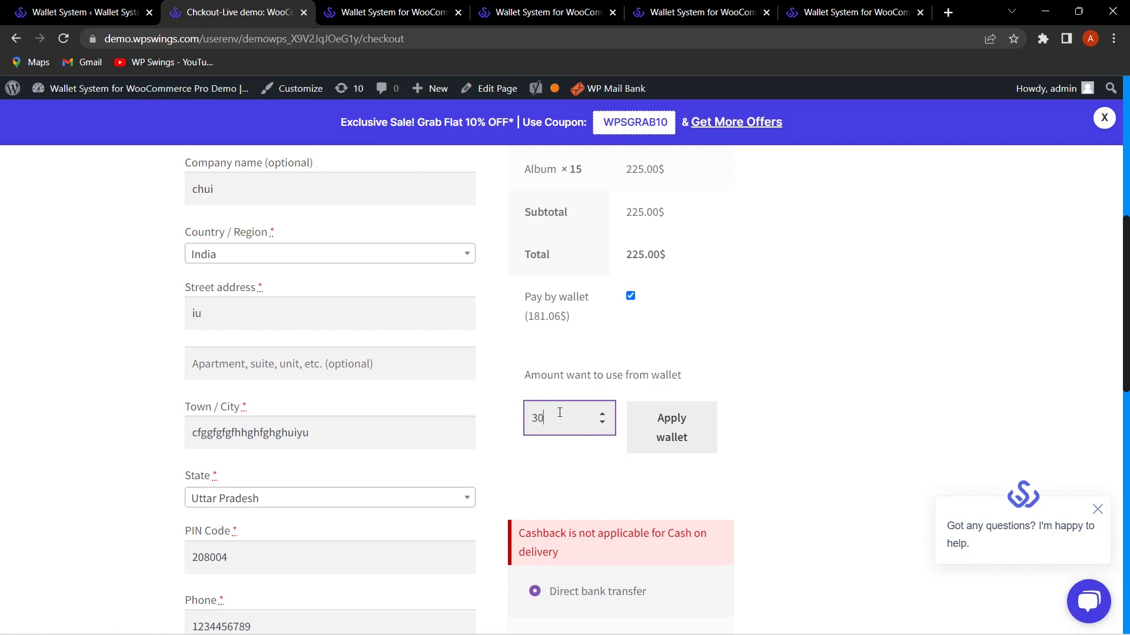
Apply 30.00$ from the wallet, bringing the checkout total to 195.00$
click(691, 438)
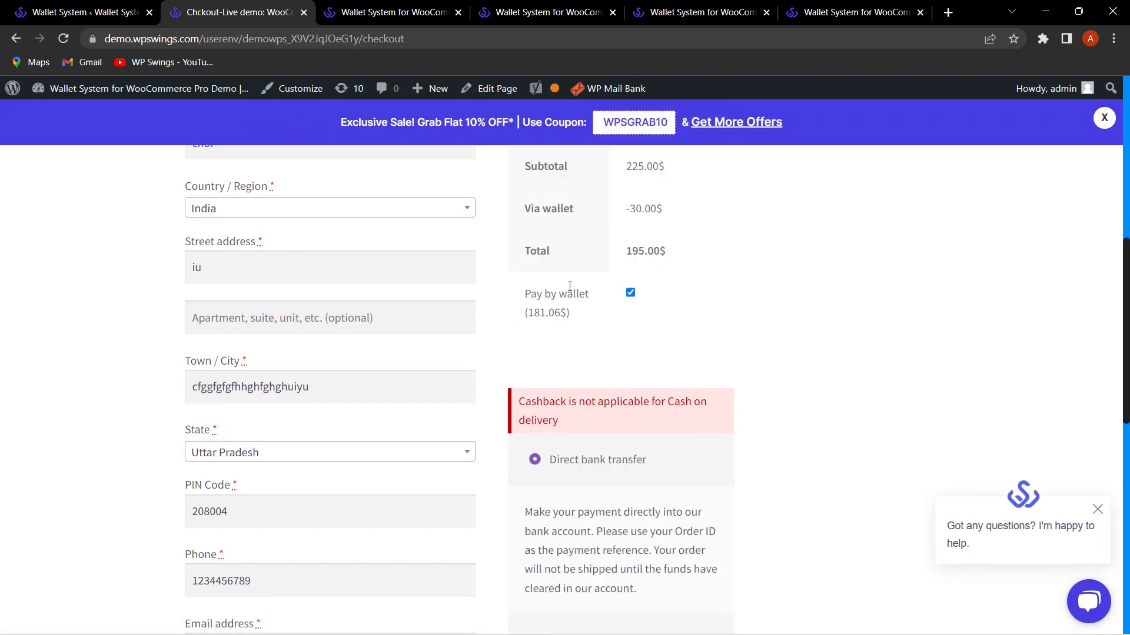
scroll(694, 306, down, 1)
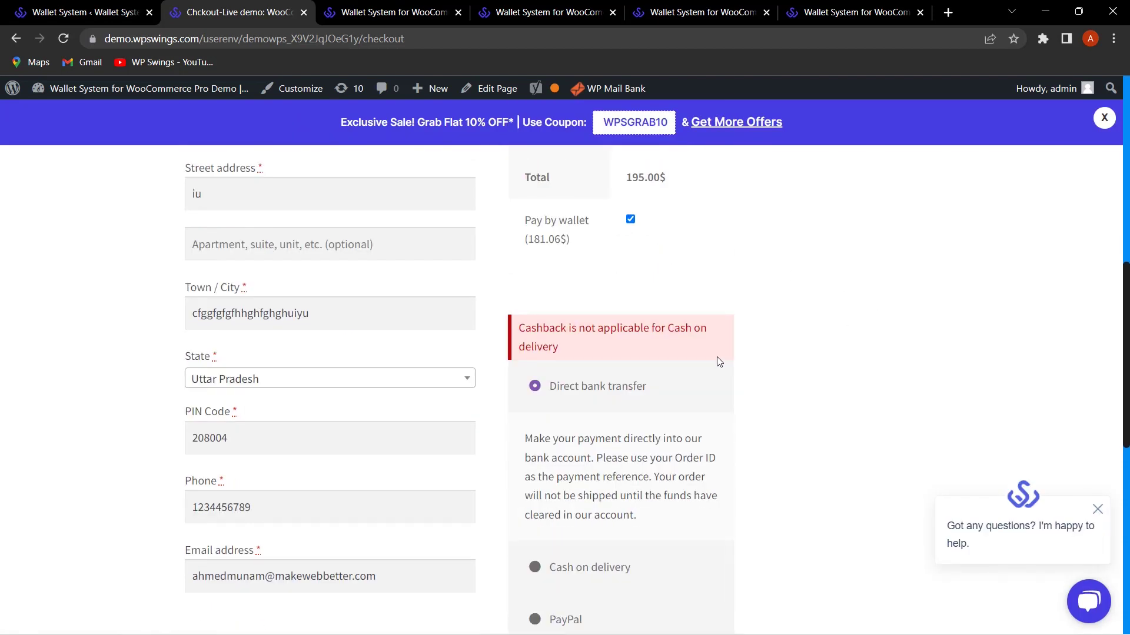
scroll(654, 328, up, 2)
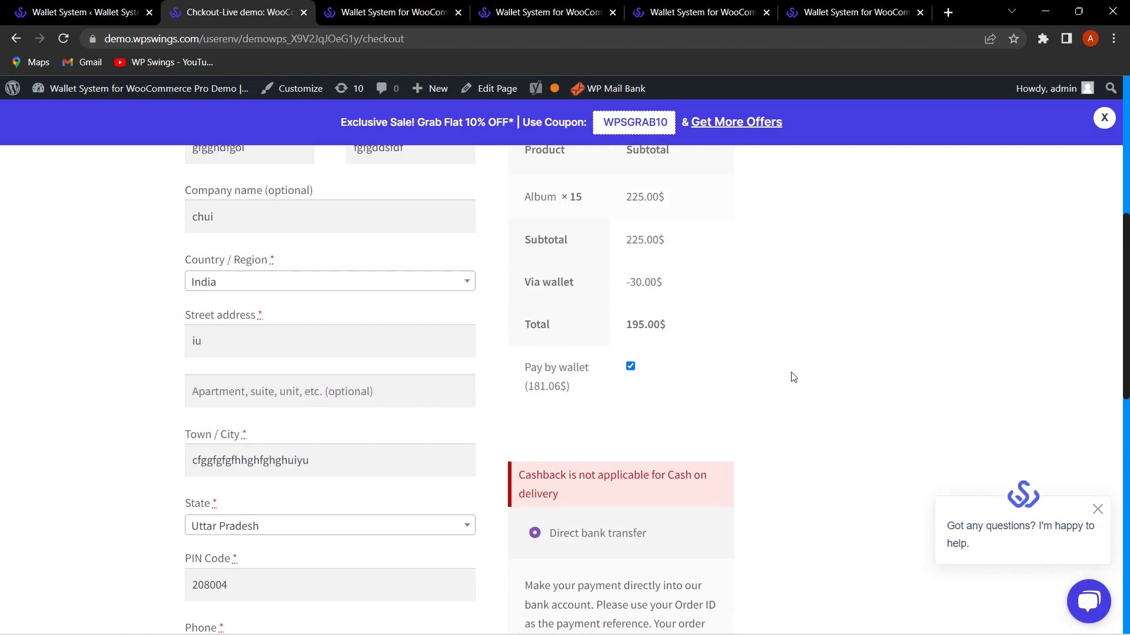
scroll(773, 399, down, 3)
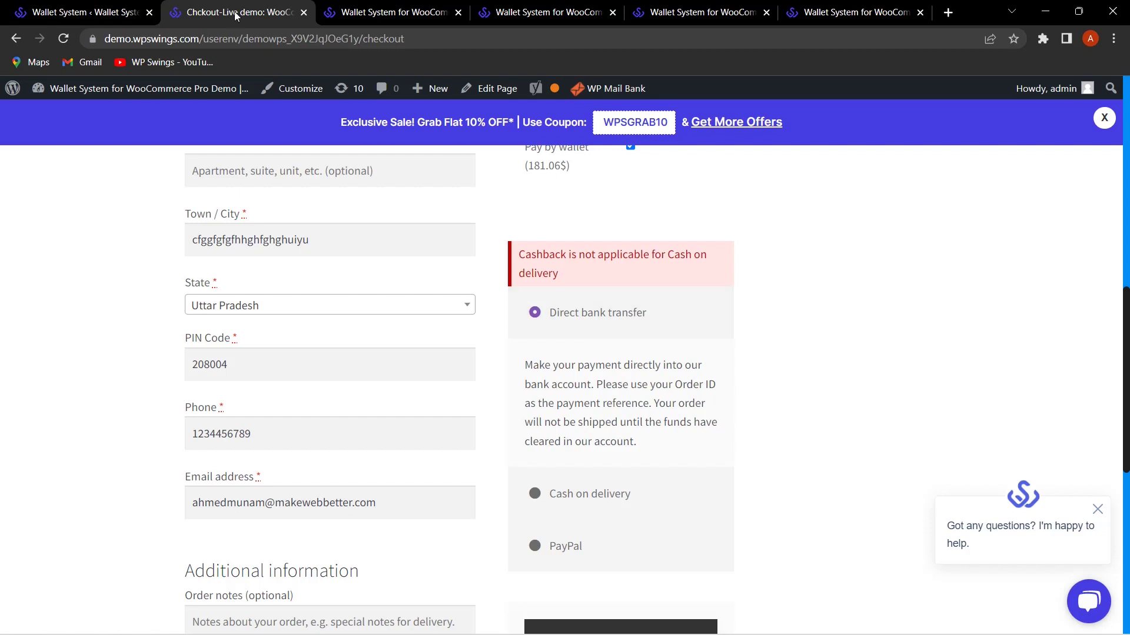
click(100, 7)
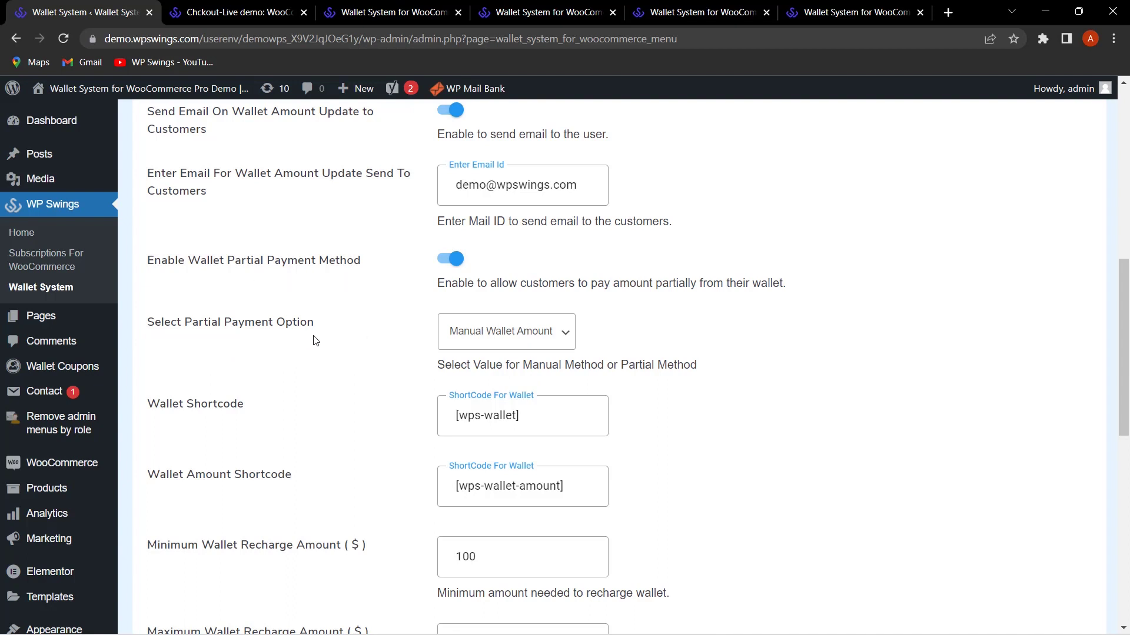
Select the [wps-wallet-amount] shortcode and start a new page for Elementor
scroll(316, 342, down, 1)
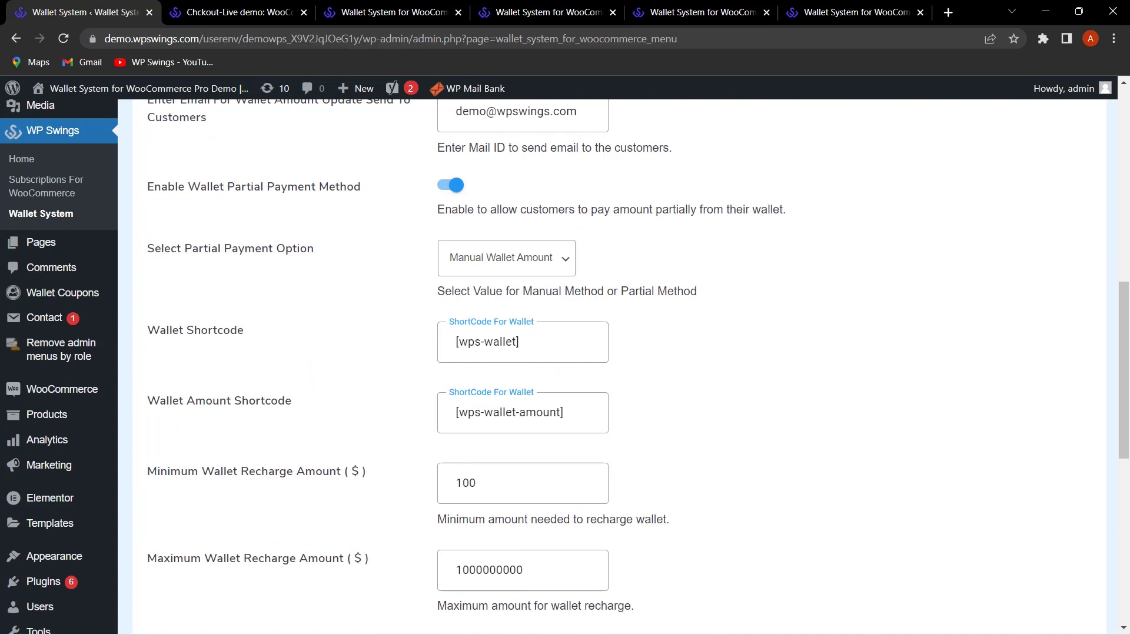
click(213, 6)
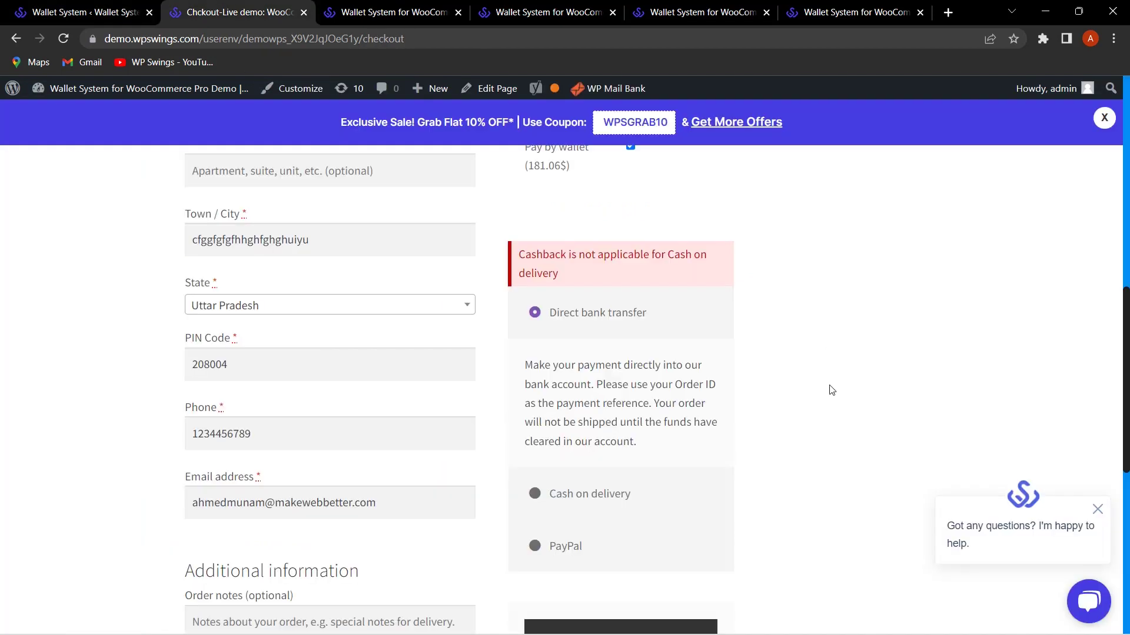
scroll(827, 383, up, 10)
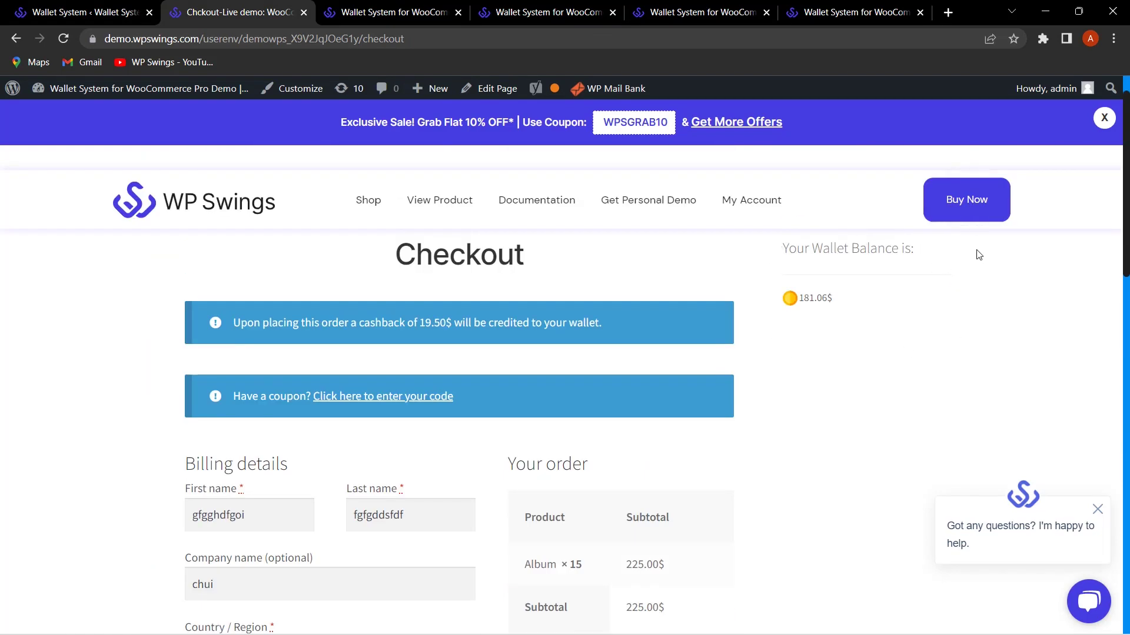
click(90, 7)
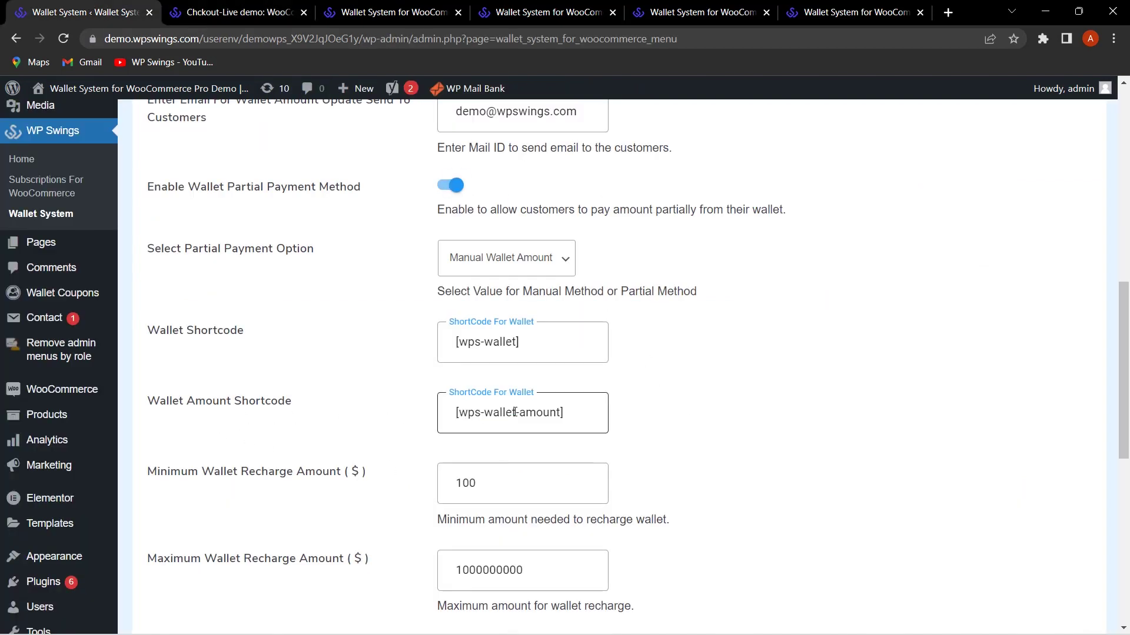
drag(587, 414, 423, 429)
key(ctrl+c)
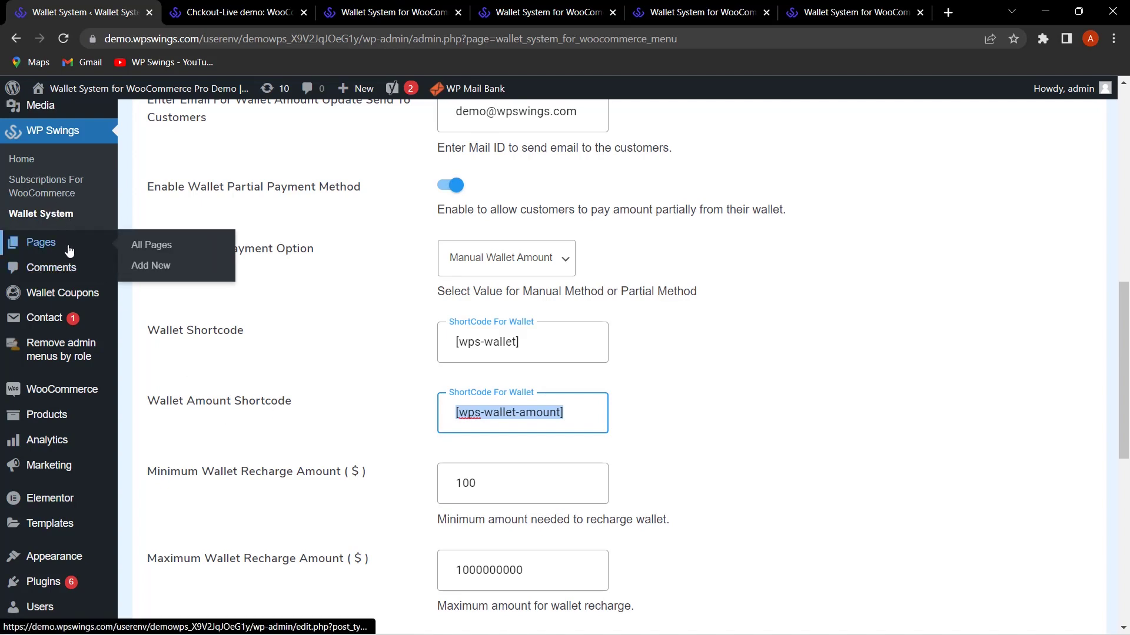
click(151, 264)
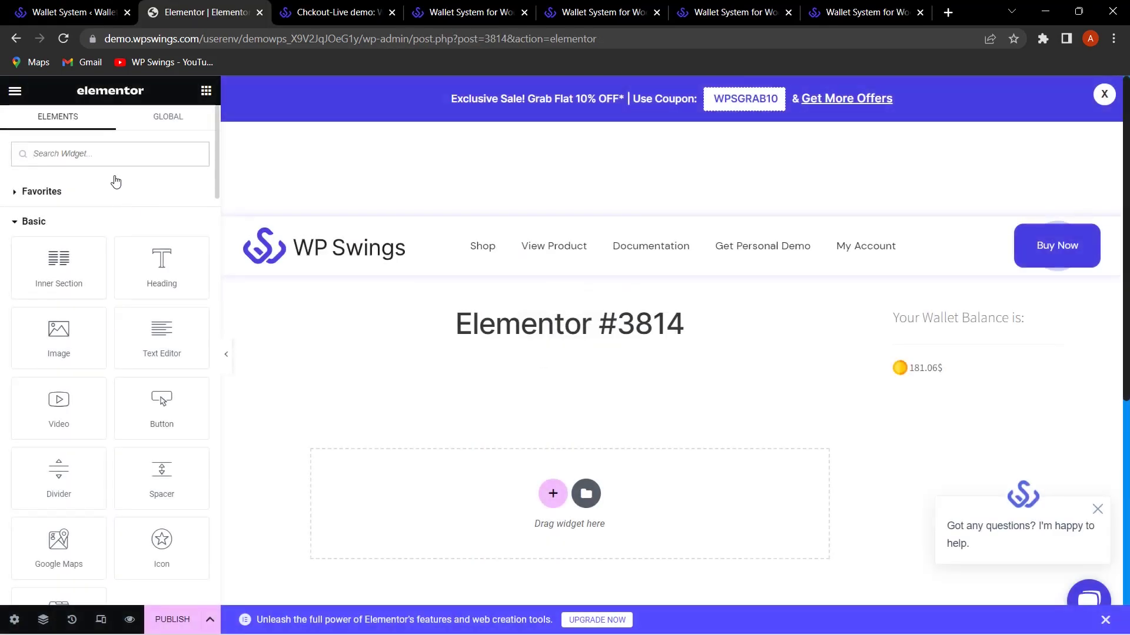
Paste [wps-wallet-amount] into page #3814's shortcode widget and apply it
click(369, 391)
click(111, 258)
key(ctrl+v)
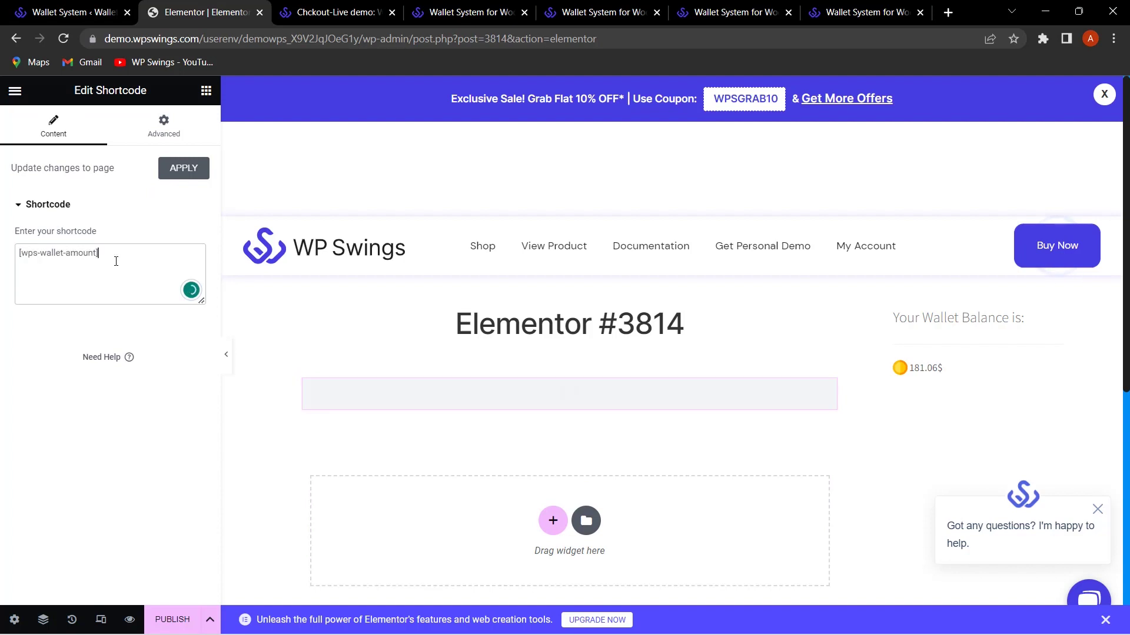
click(181, 169)
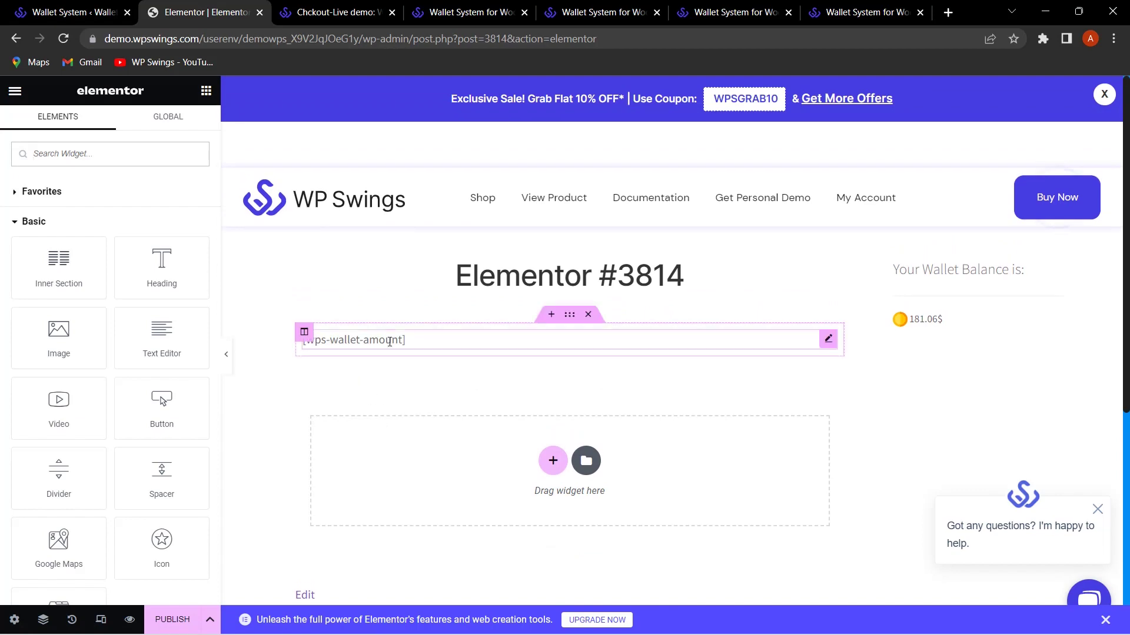
click(132, 20)
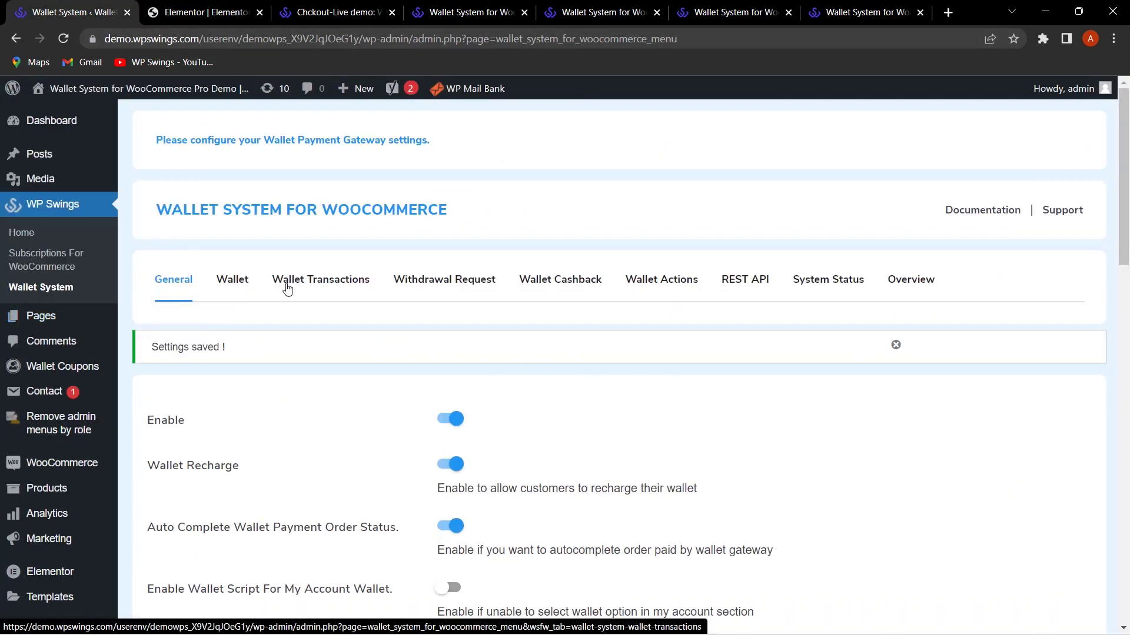
Select users 102, 130, 79 and 46 and credit 5$ to each of their wallets
click(239, 302)
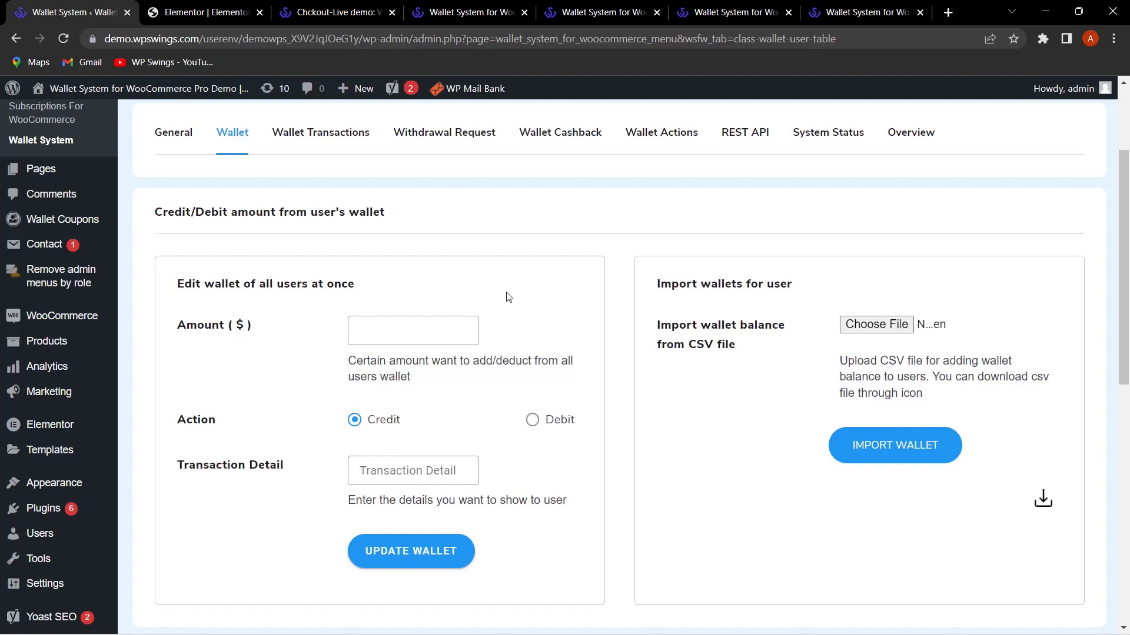
scroll(584, 427, down, 6)
scroll(584, 427, down, 1)
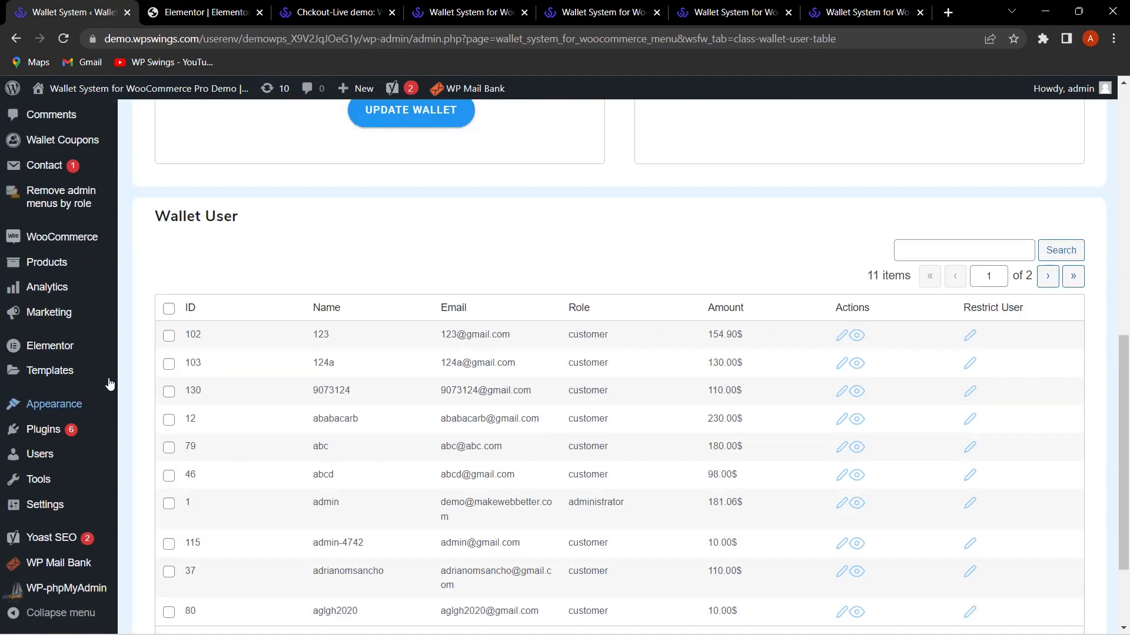
click(169, 336)
click(169, 392)
click(169, 448)
click(169, 477)
scroll(259, 459, up, 5)
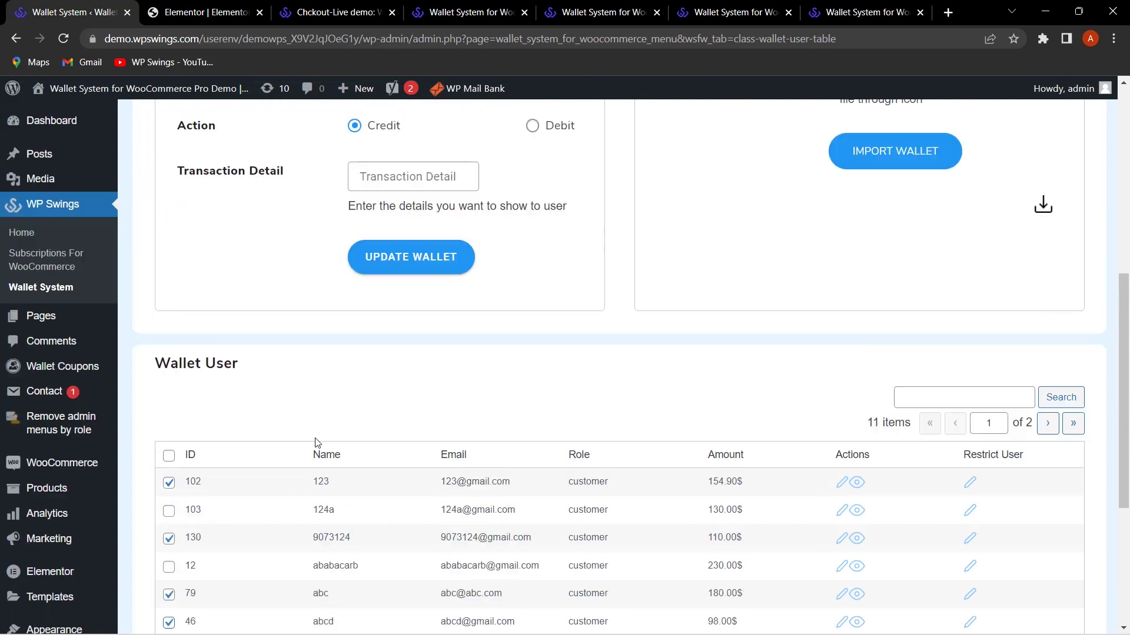
click(398, 188)
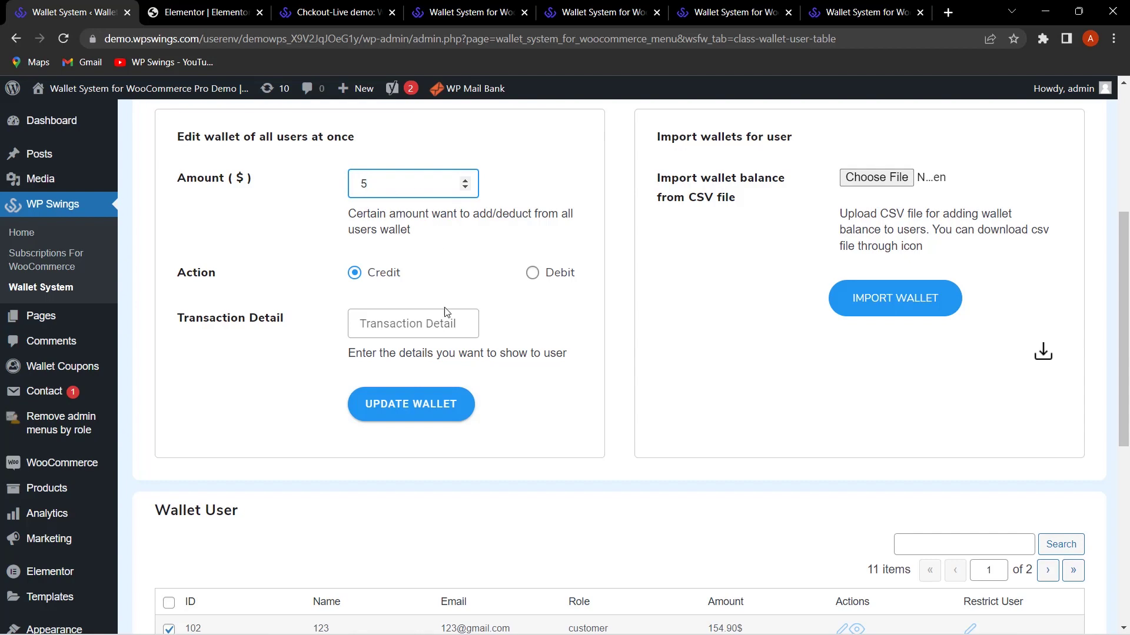
click(416, 403)
click(479, 390)
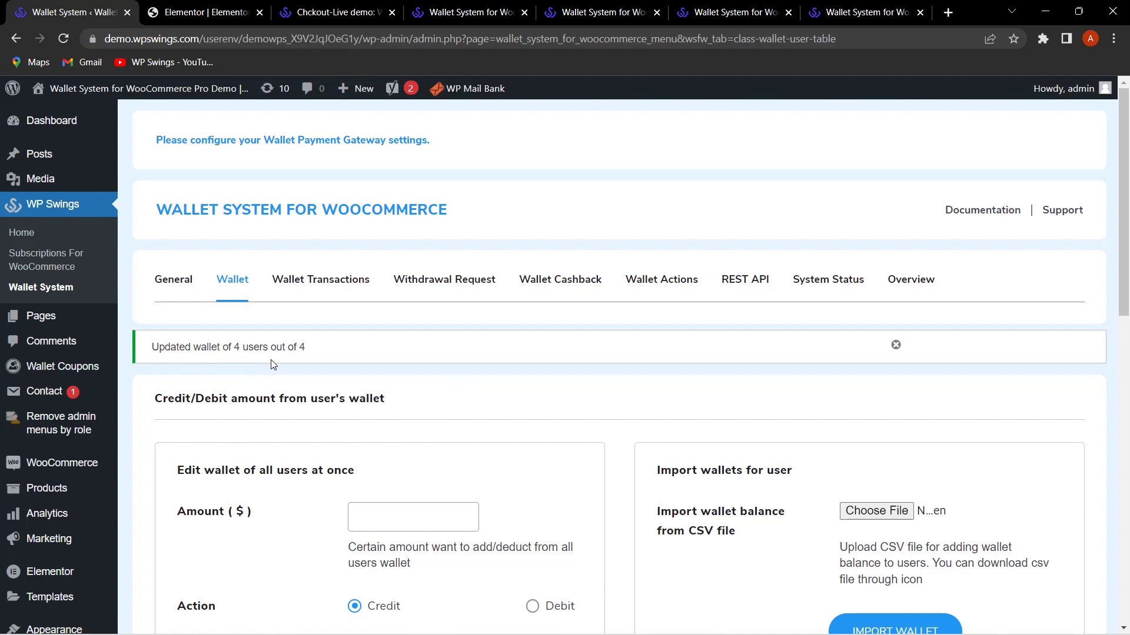
click(326, 292)
scroll(476, 376, down, 3)
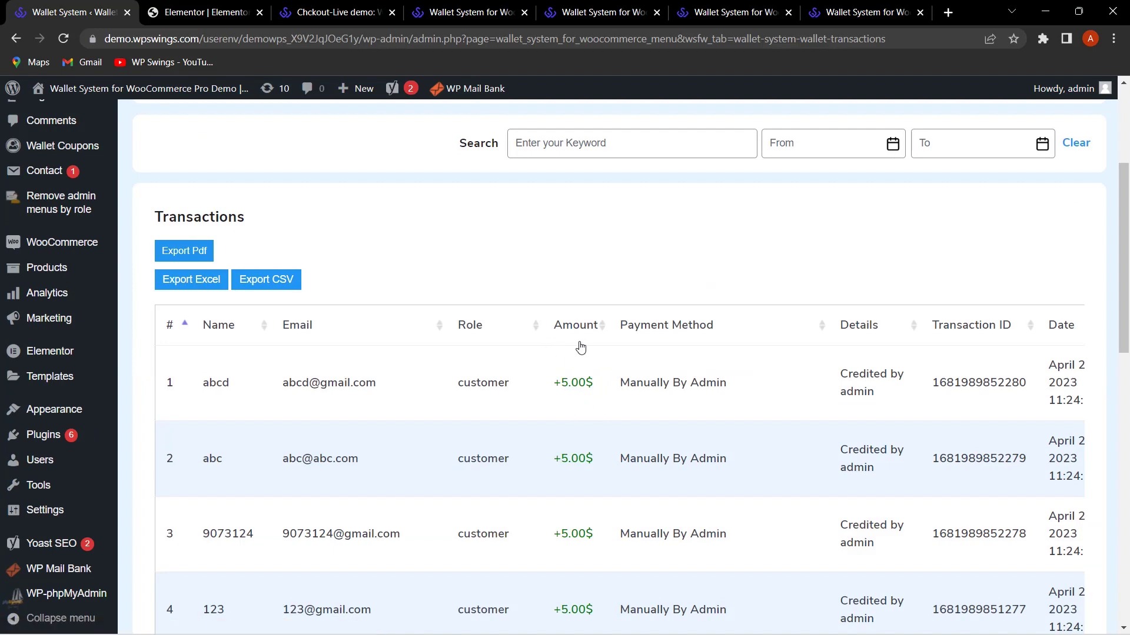
scroll(595, 377, down, 1)
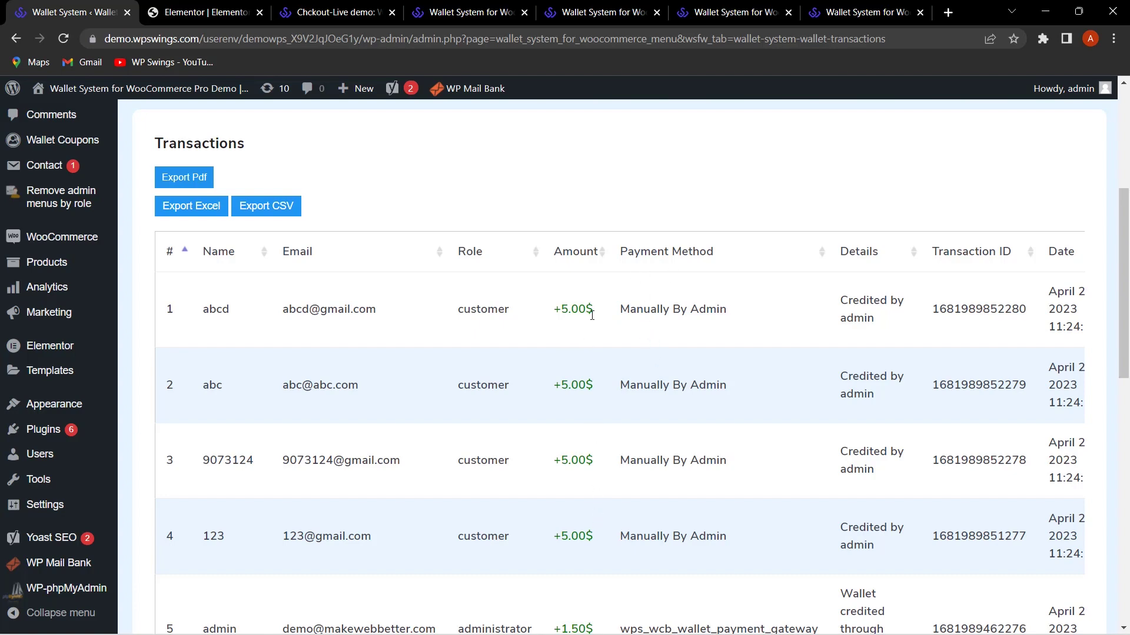
scroll(577, 431, up, 2)
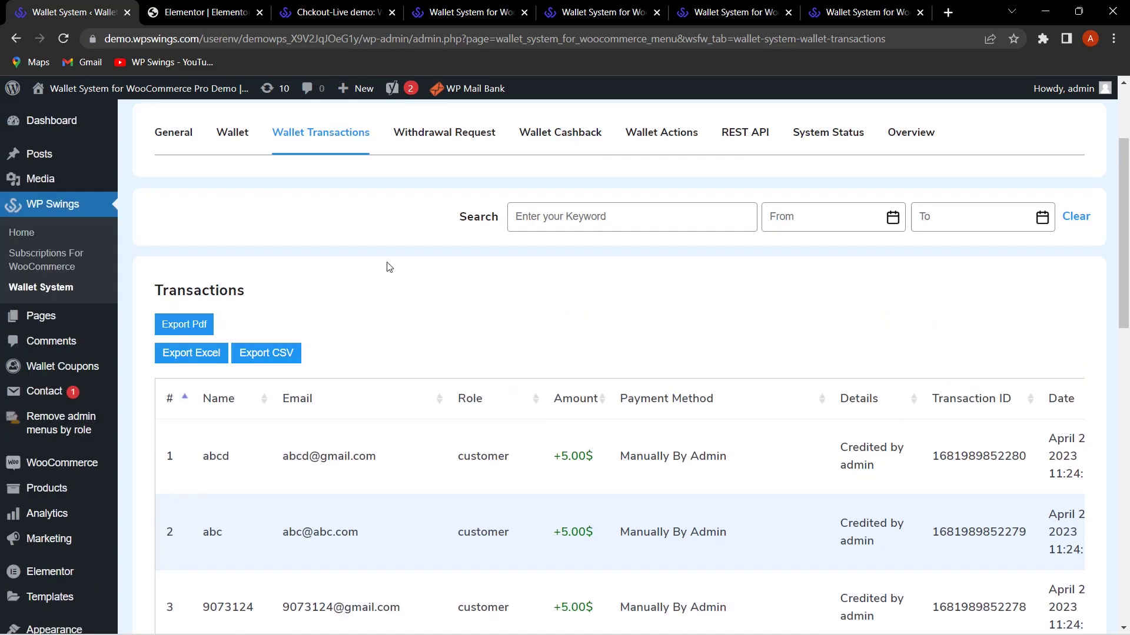
click(243, 138)
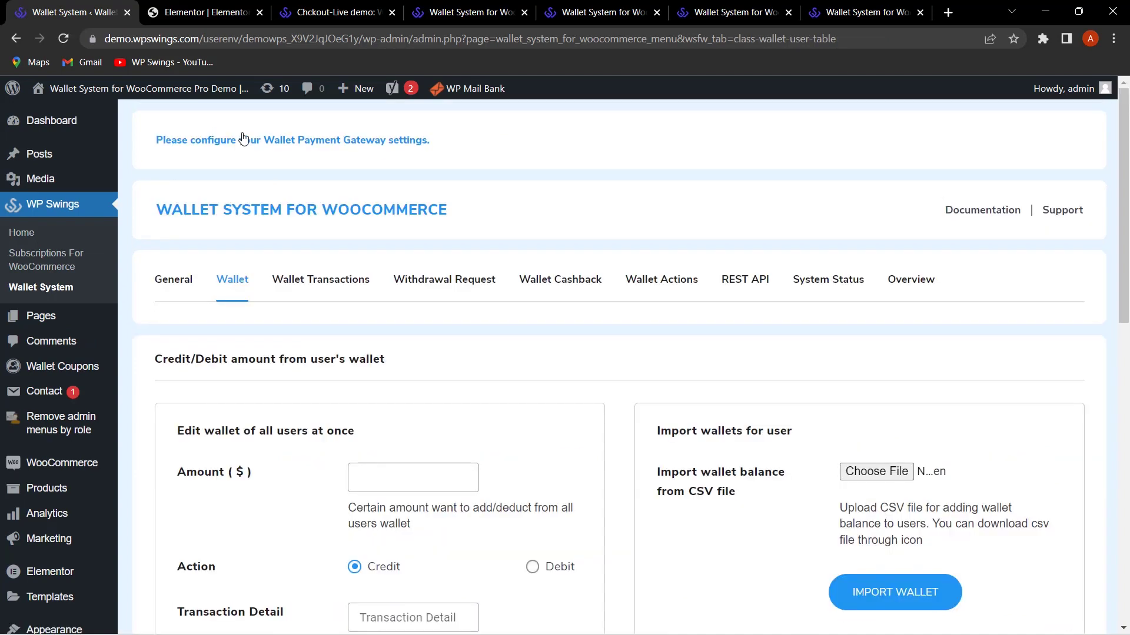
scroll(692, 418, down, 5)
scroll(692, 418, down, 1)
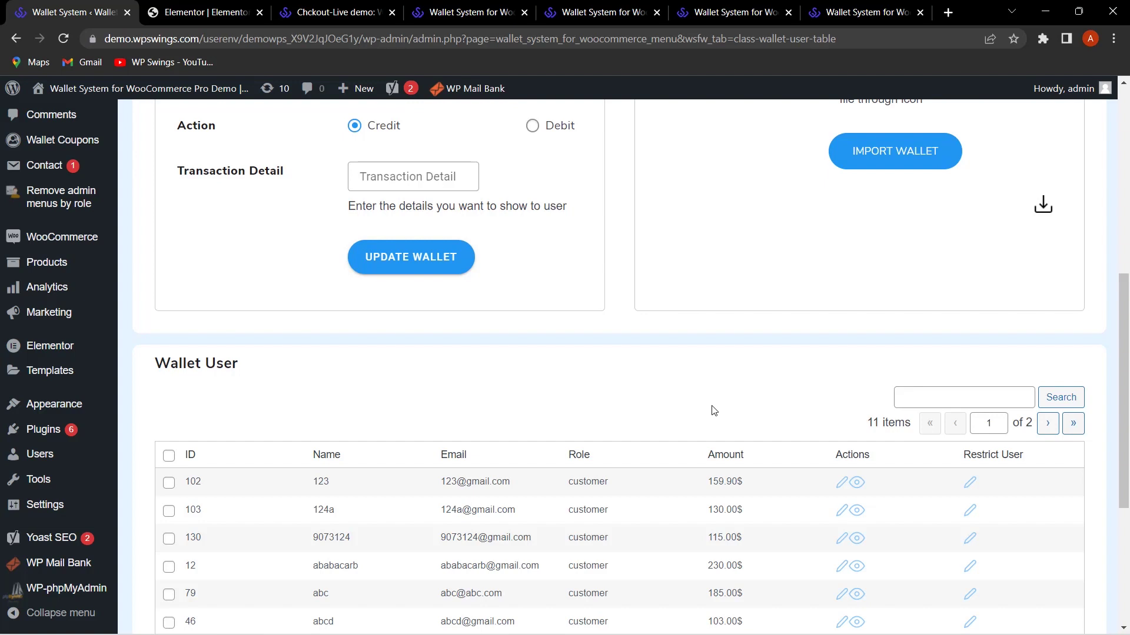
Restrict wallet top-up for all users, showing the message 'You can not recharge wallet !!'
click(970, 489)
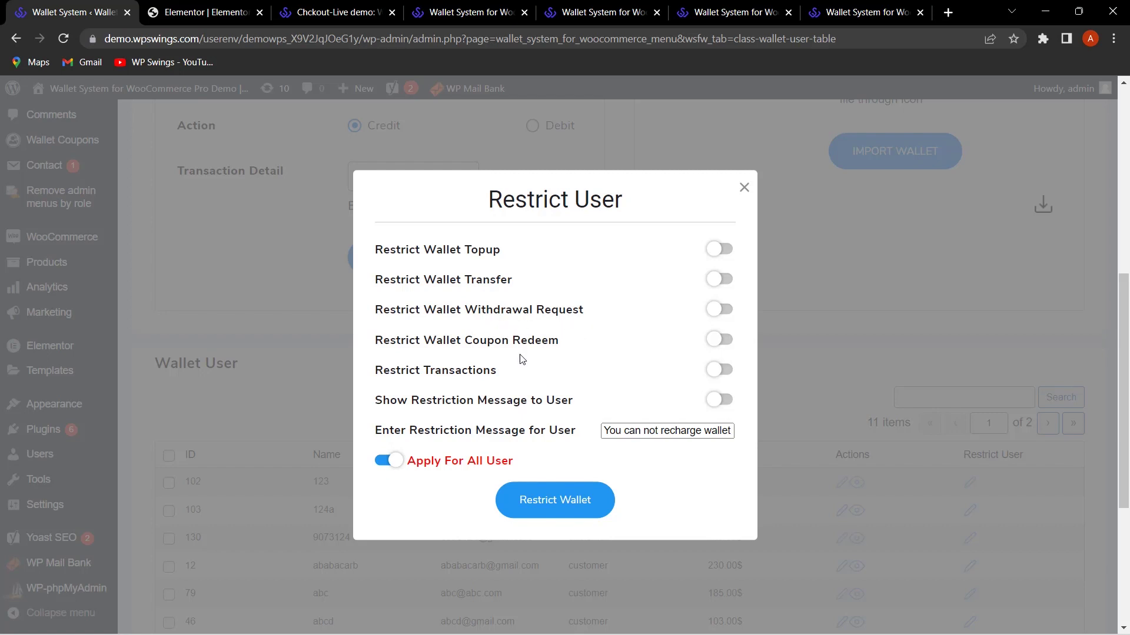
click(723, 249)
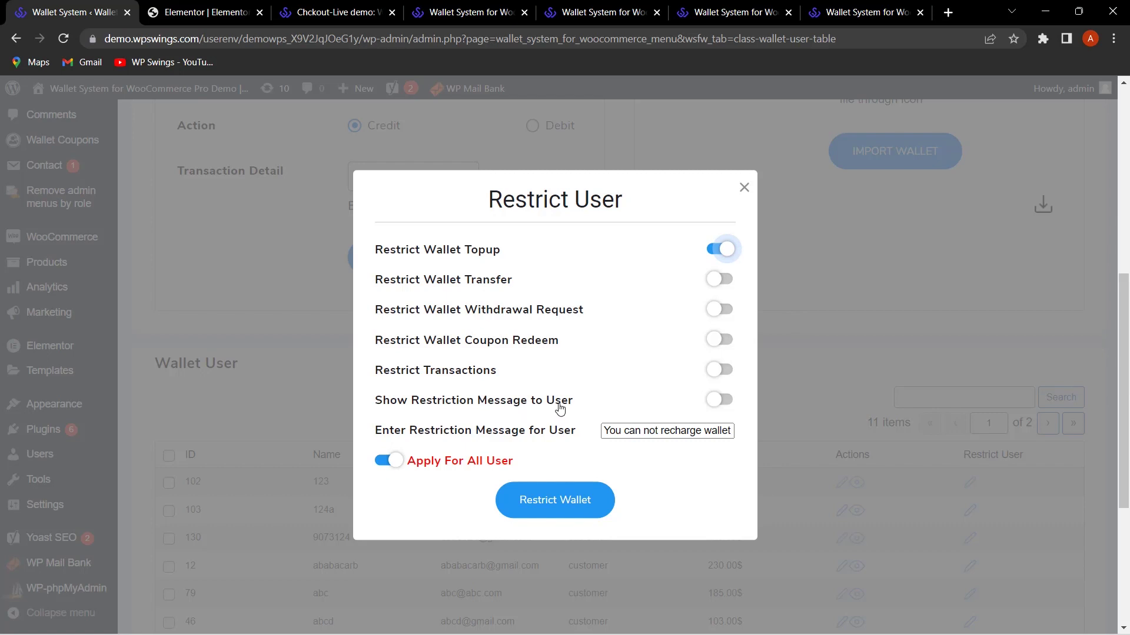
click(721, 400)
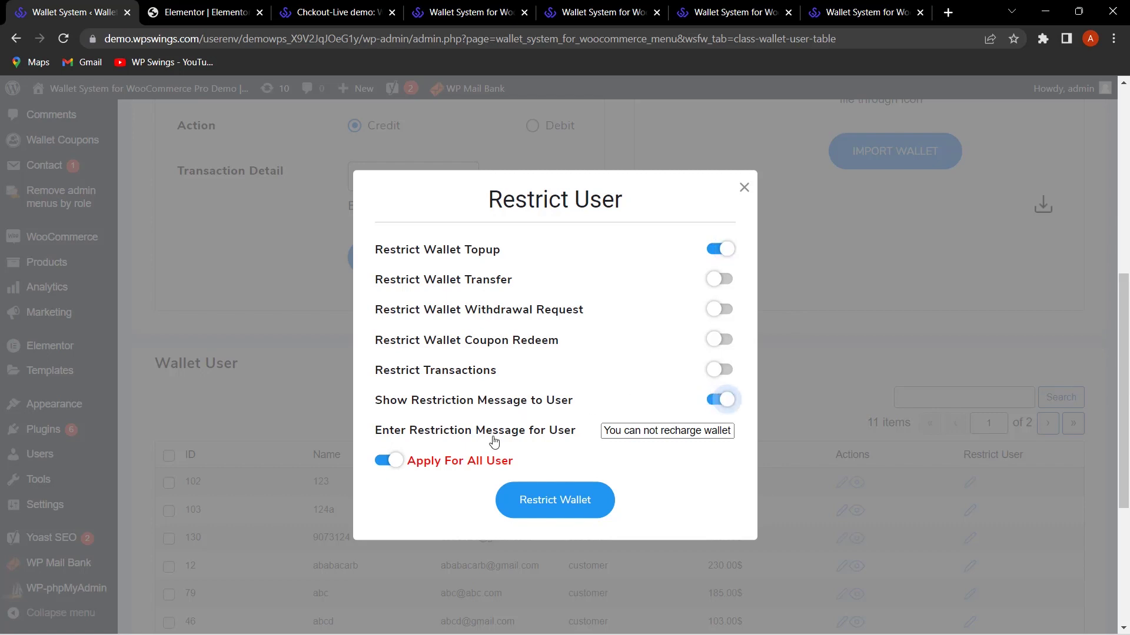
drag(616, 434, 735, 433)
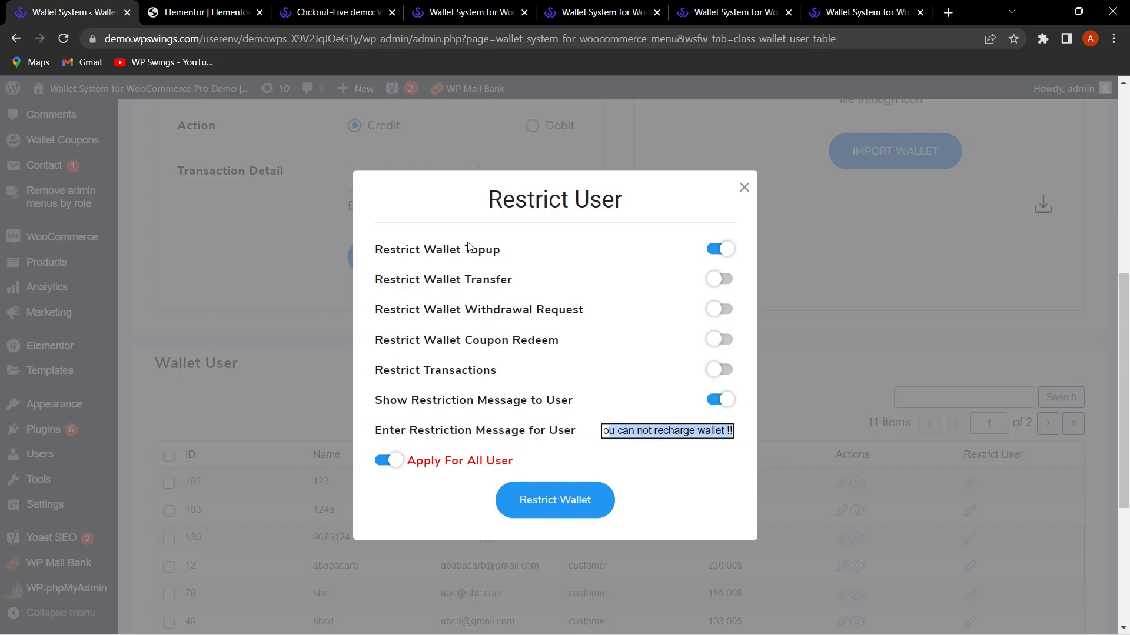
click(567, 509)
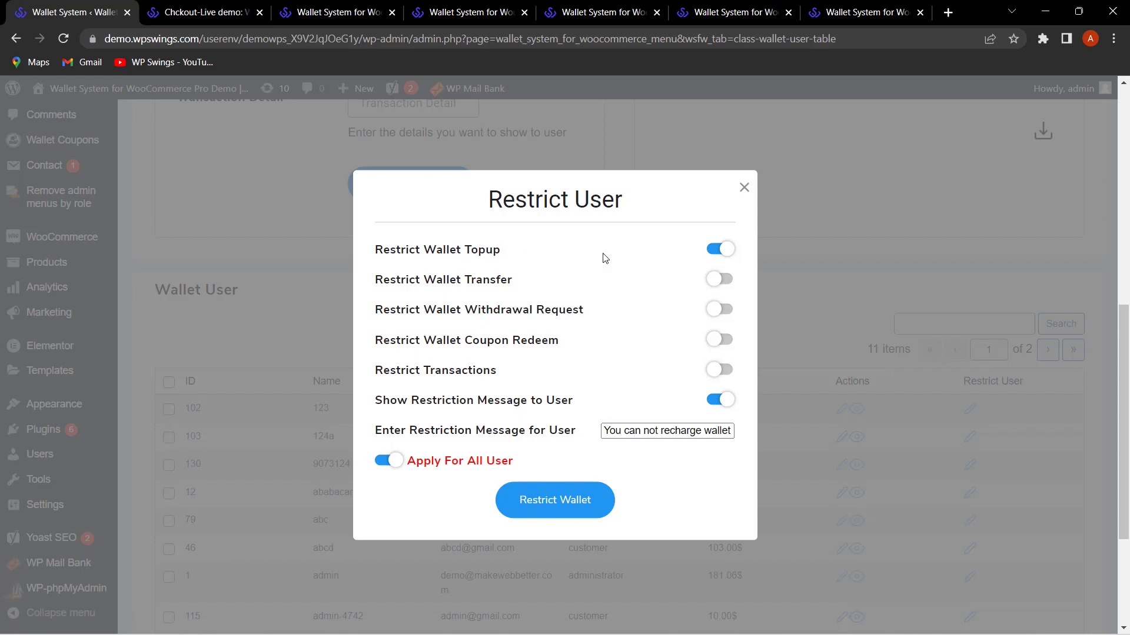
Lift the top-up restriction and turn off the restriction message for all users
click(640, 432)
click(726, 253)
click(718, 401)
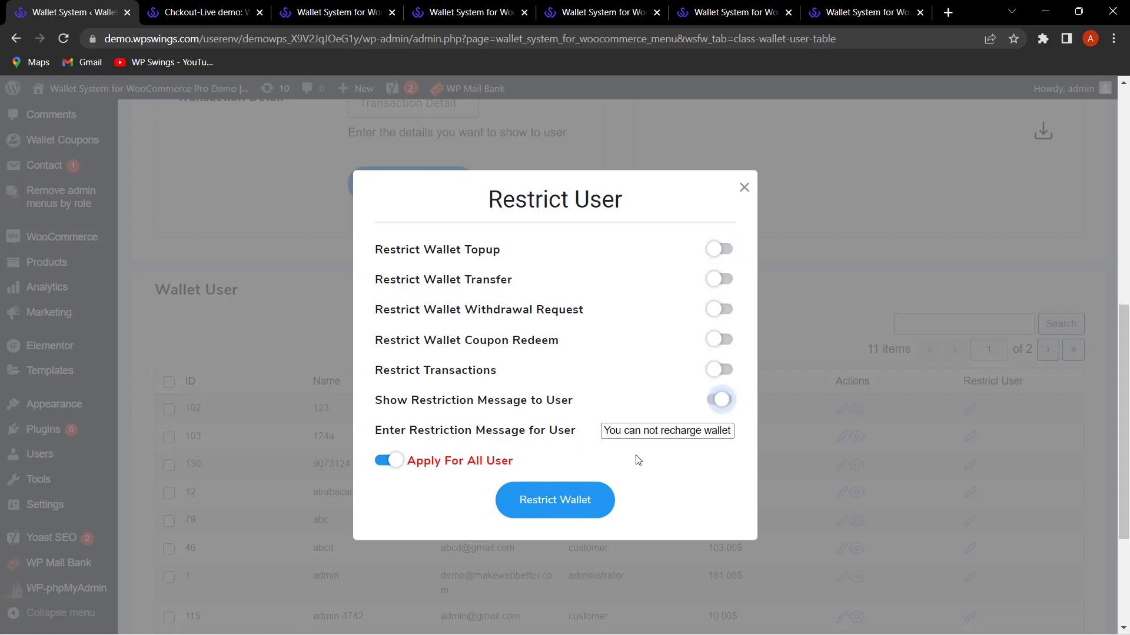
click(567, 507)
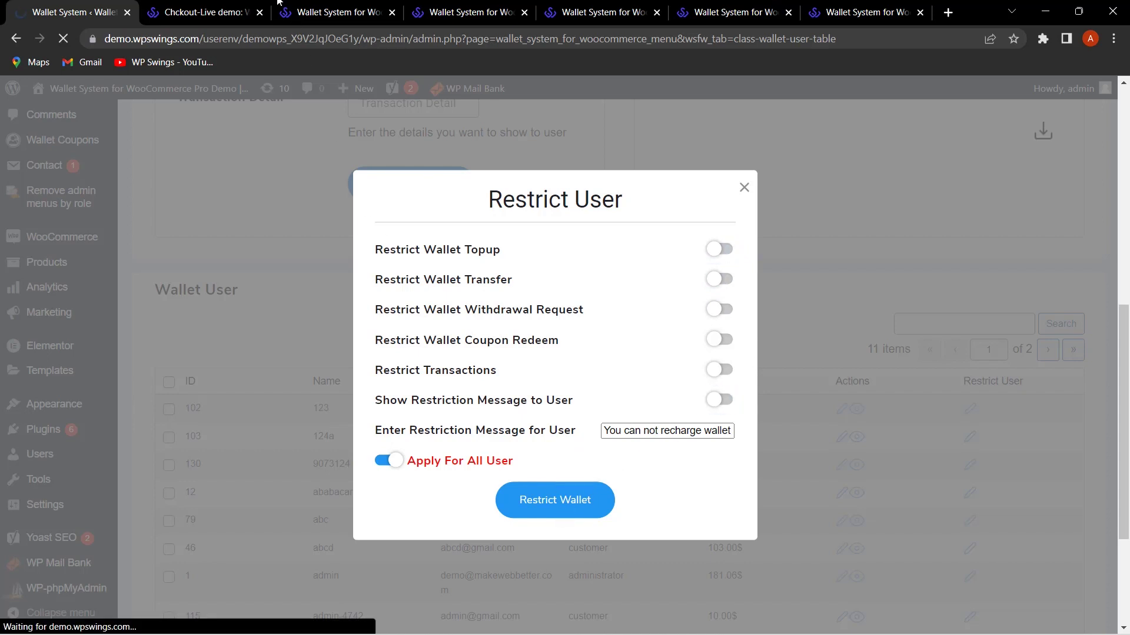
Reload the storefront wallet page, then bring up the admin Wallet Cashback settings
click(337, 10)
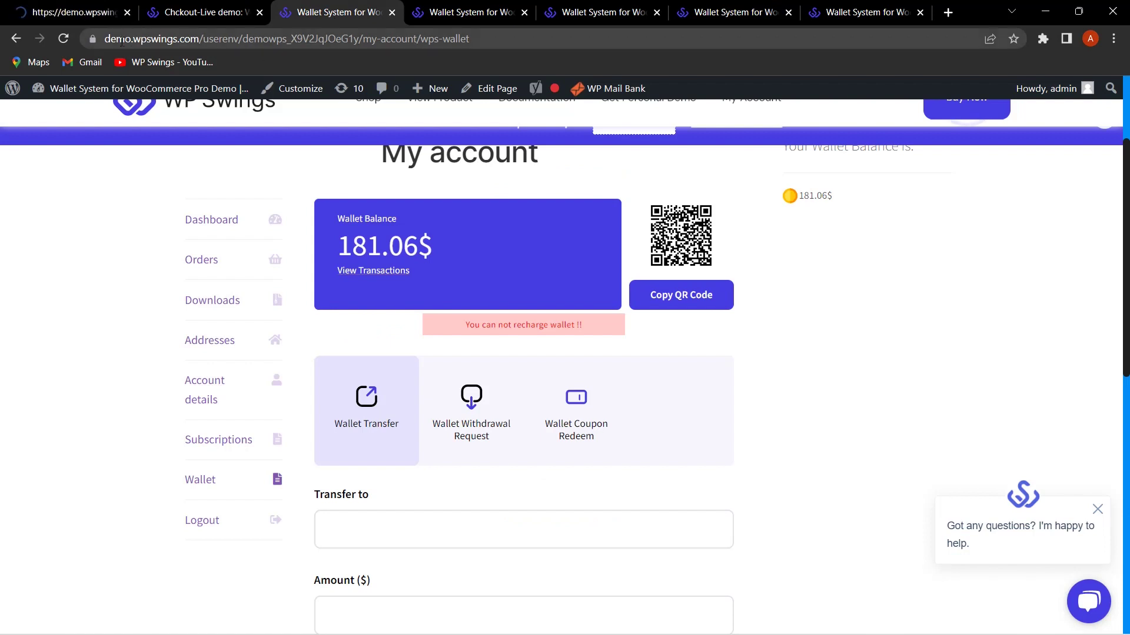
click(63, 38)
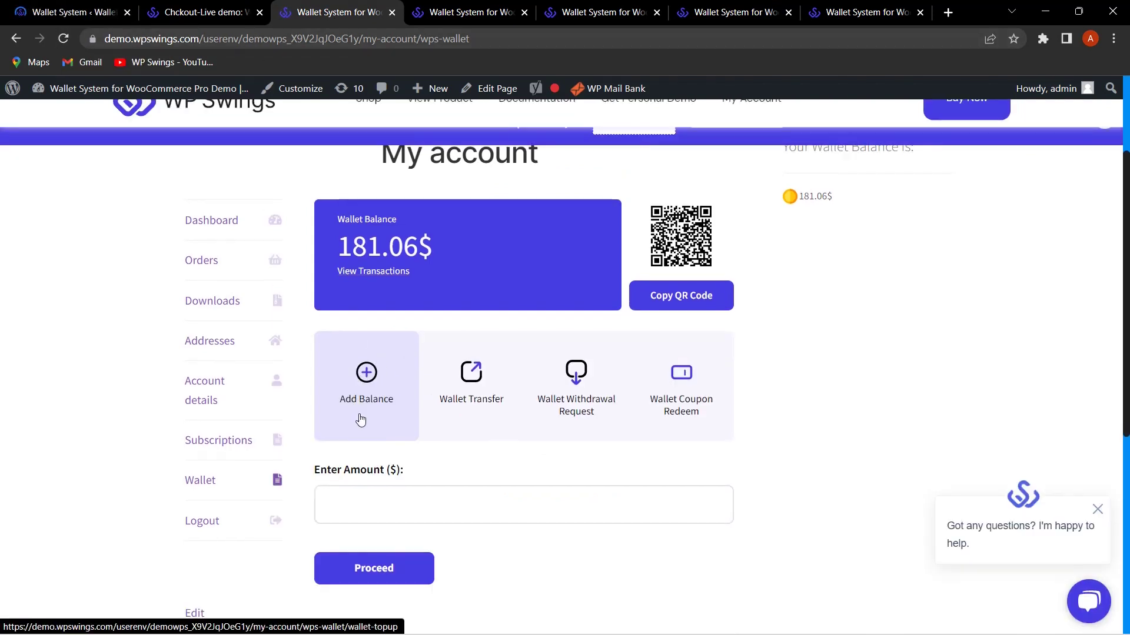
click(77, 12)
scroll(690, 461, down, 1)
scroll(691, 460, down, 5)
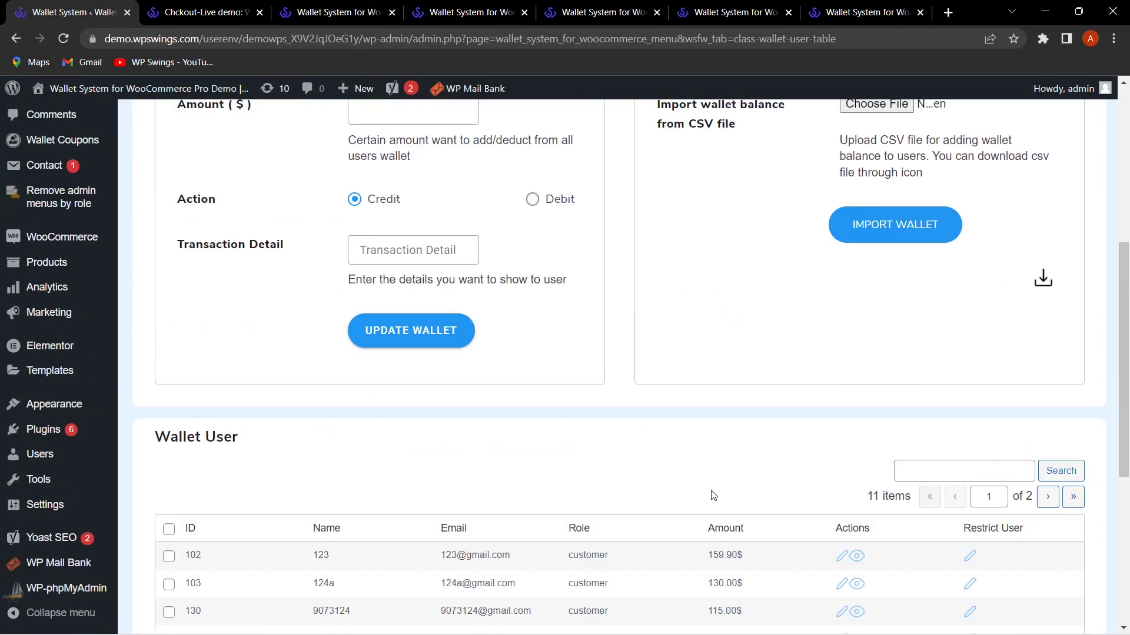
scroll(713, 496, up, 6)
click(568, 281)
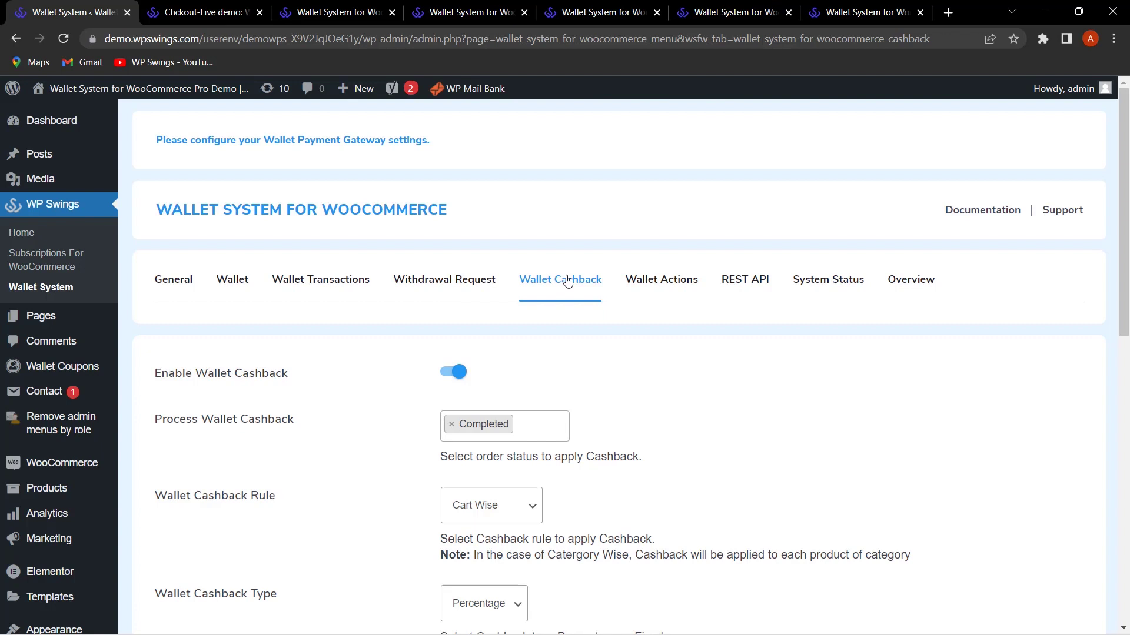
Review the cashback rule options and keep Cart Wise as the rule
scroll(568, 281, down, 1)
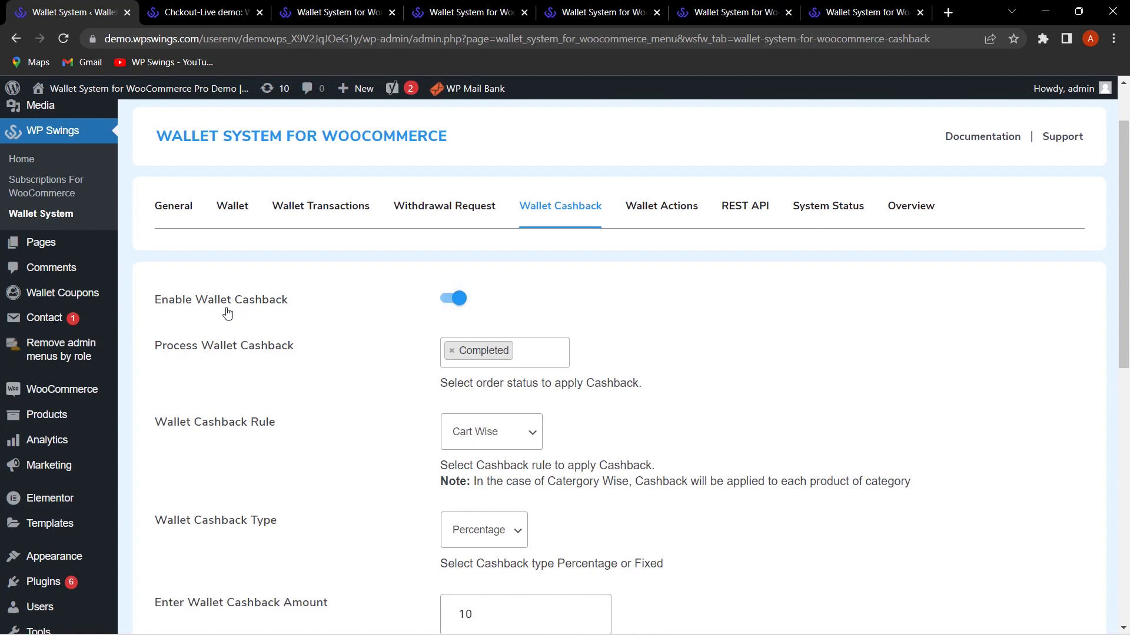
scroll(491, 320, down, 2)
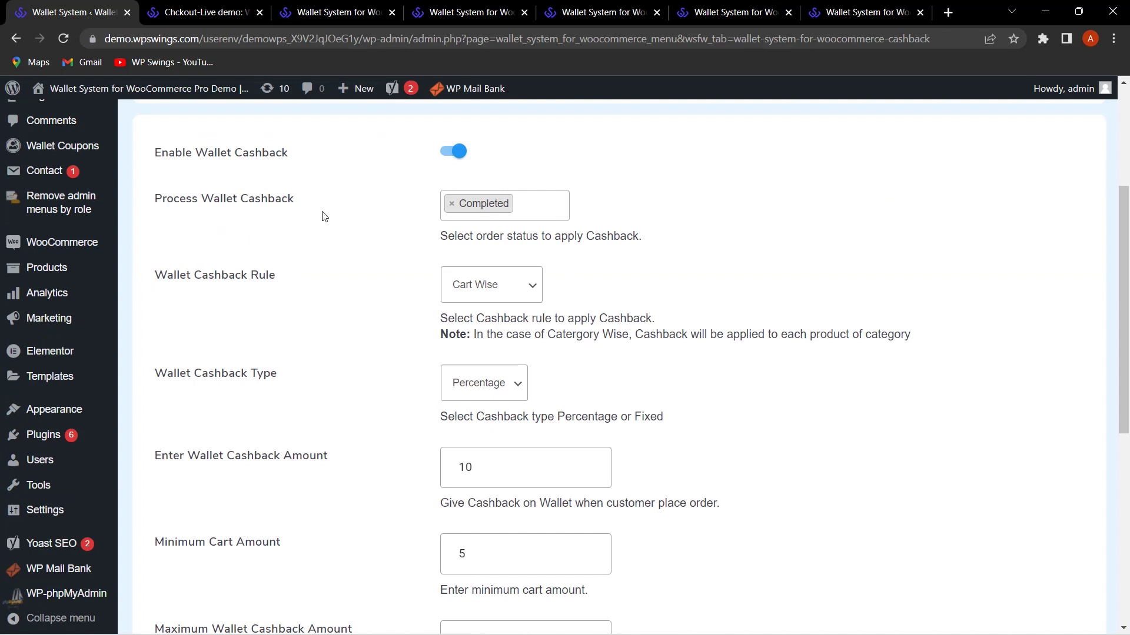
scroll(380, 270, down, 1)
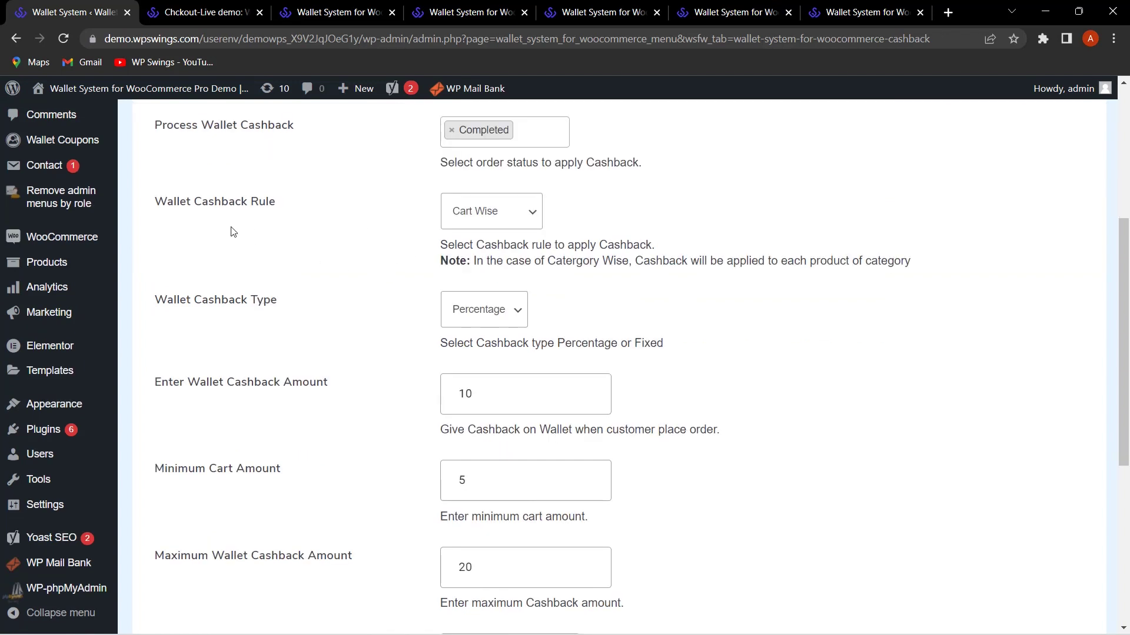
click(516, 212)
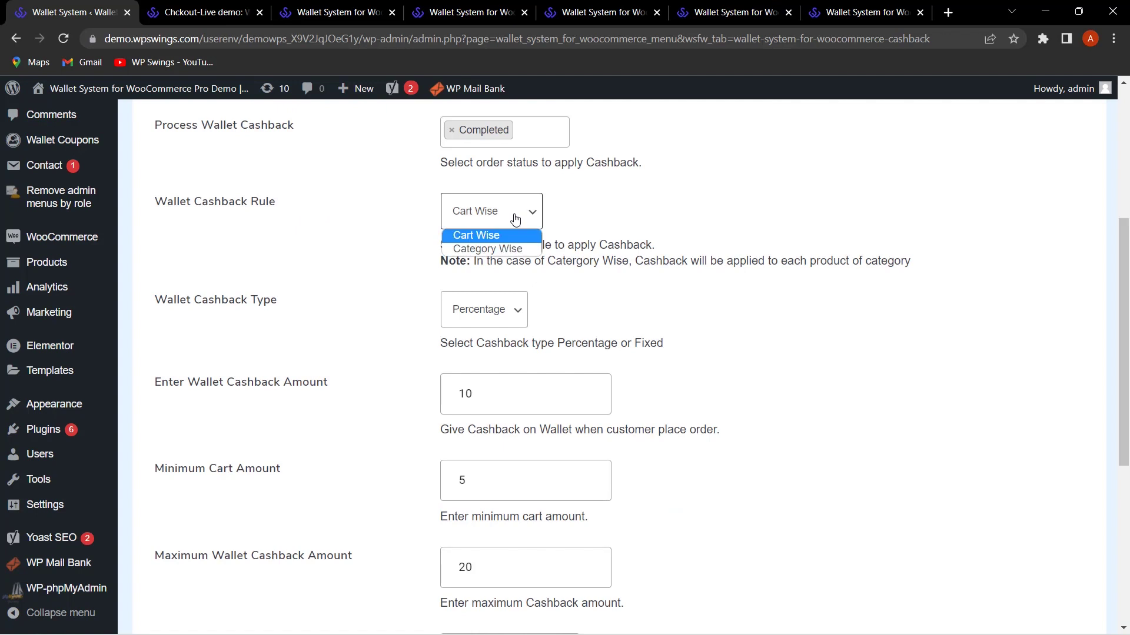
click(674, 212)
Hide the cashback message on the cart page, save, and view checkout's 19.50$ notice
scroll(758, 343, down, 1)
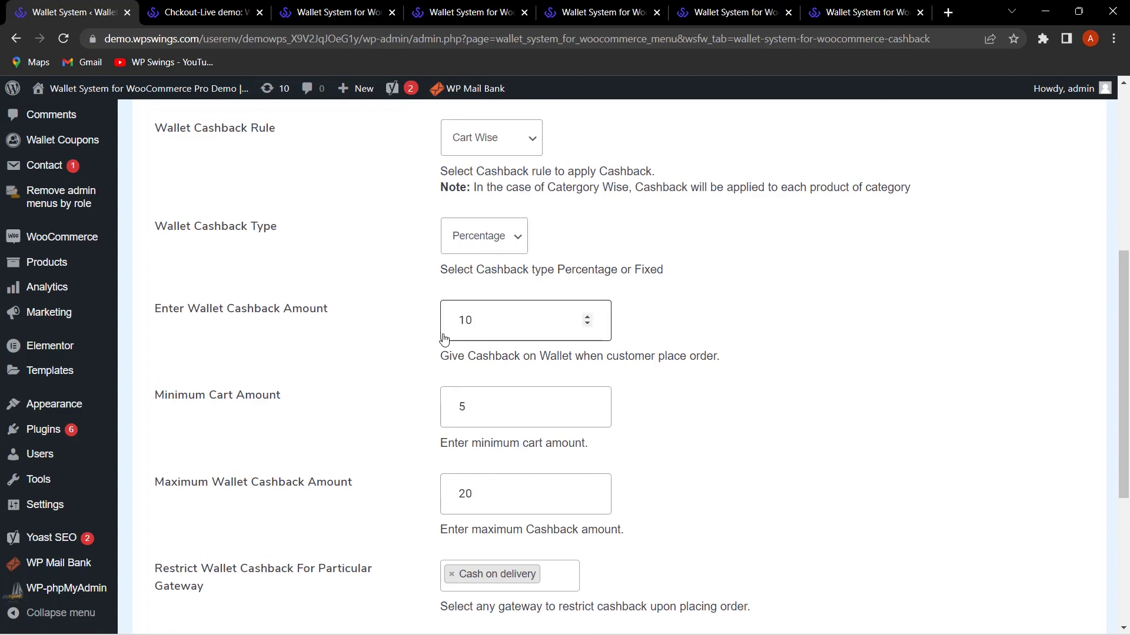
scroll(377, 335, down, 2)
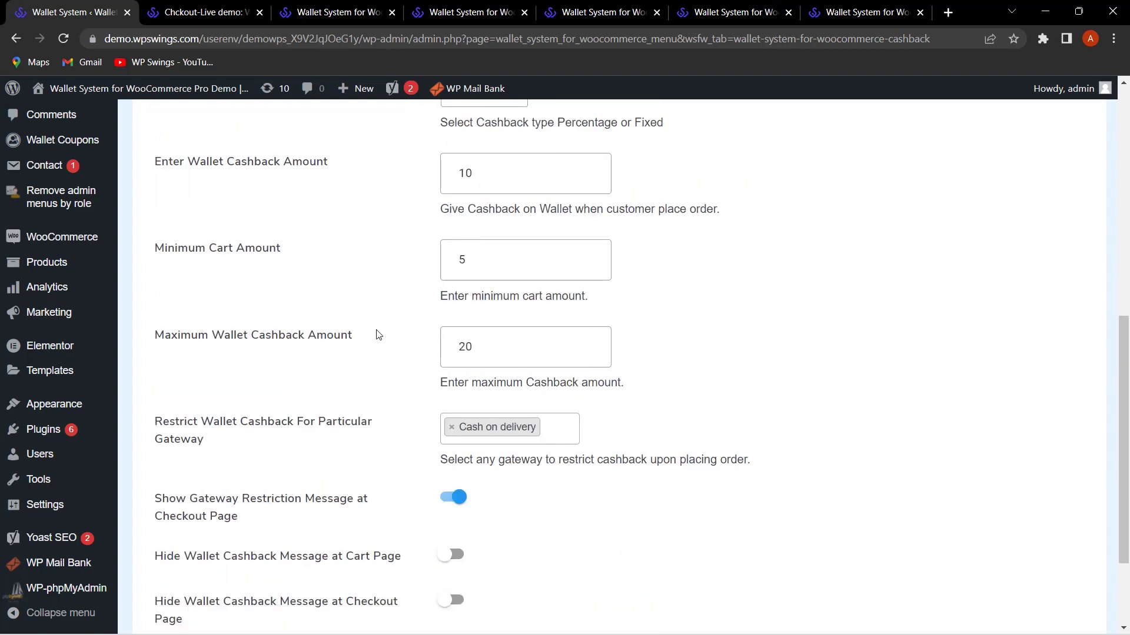
scroll(366, 383, down, 2)
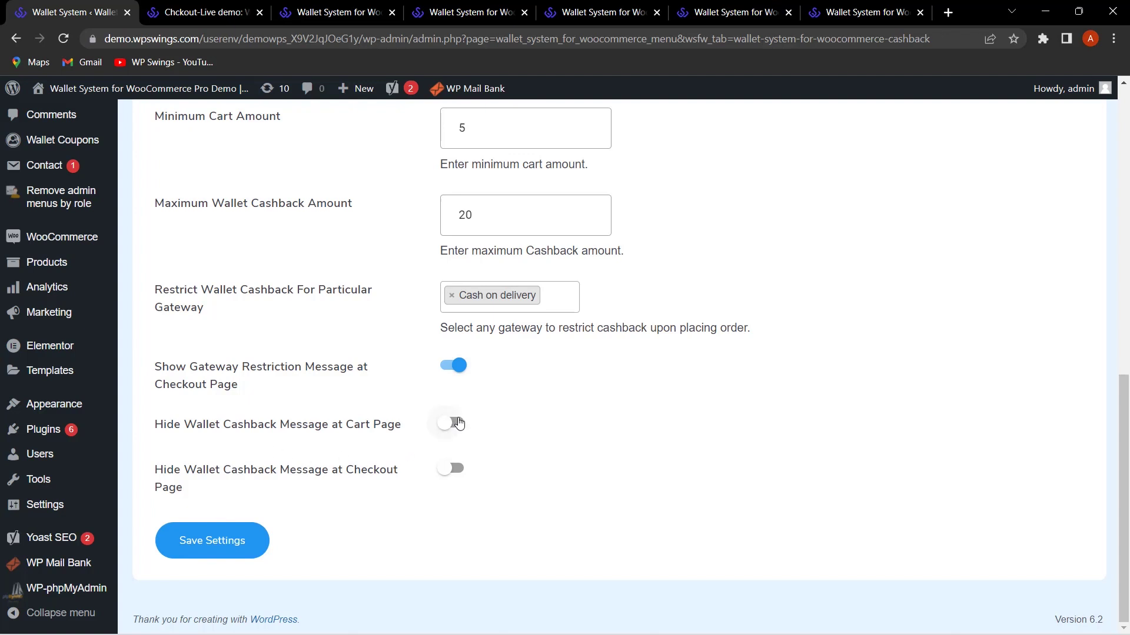
click(457, 425)
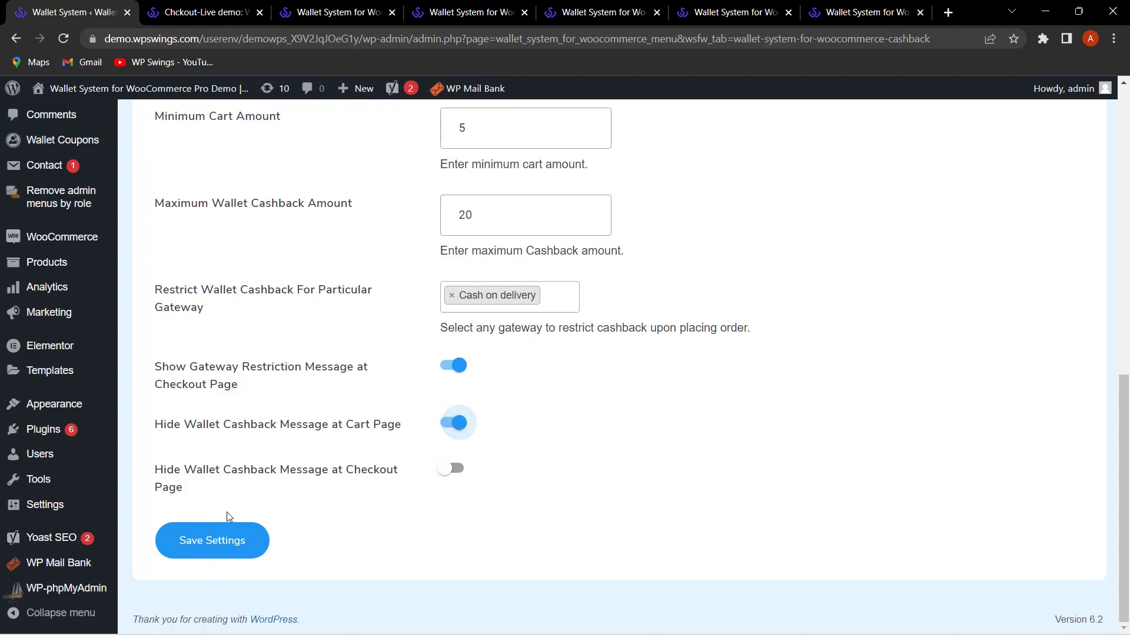
click(228, 535)
click(214, 5)
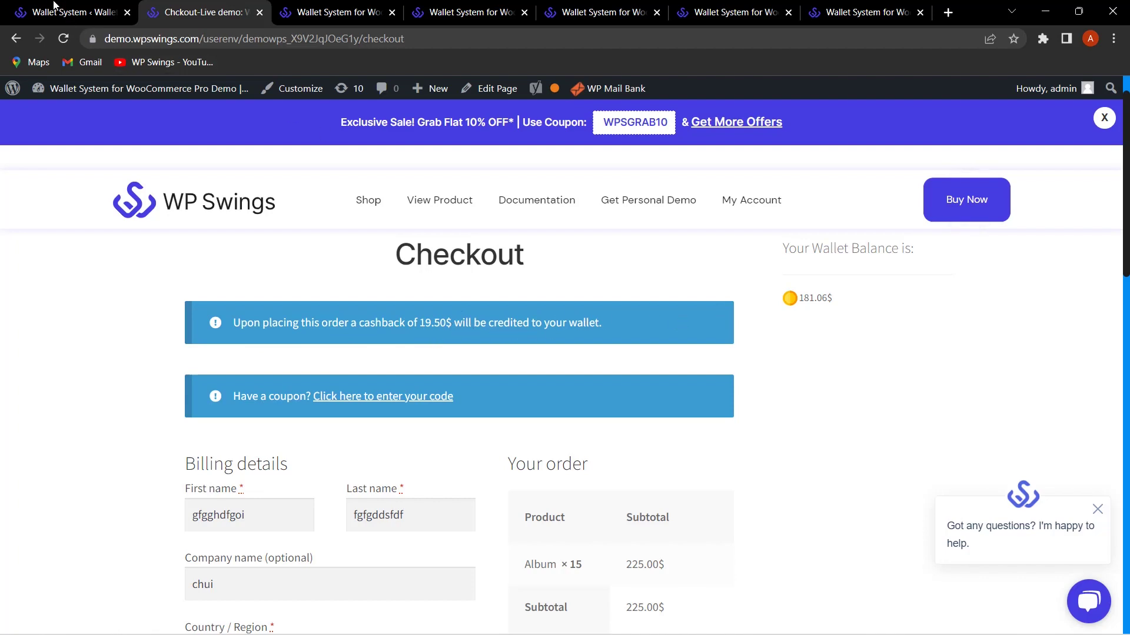
Hide the cashback message on the checkout page too, save, and recheck checkout
key(ctrl+shift+Tab)
scroll(606, 403, down, 10)
click(470, 473)
click(241, 541)
key(ctrl+Tab)
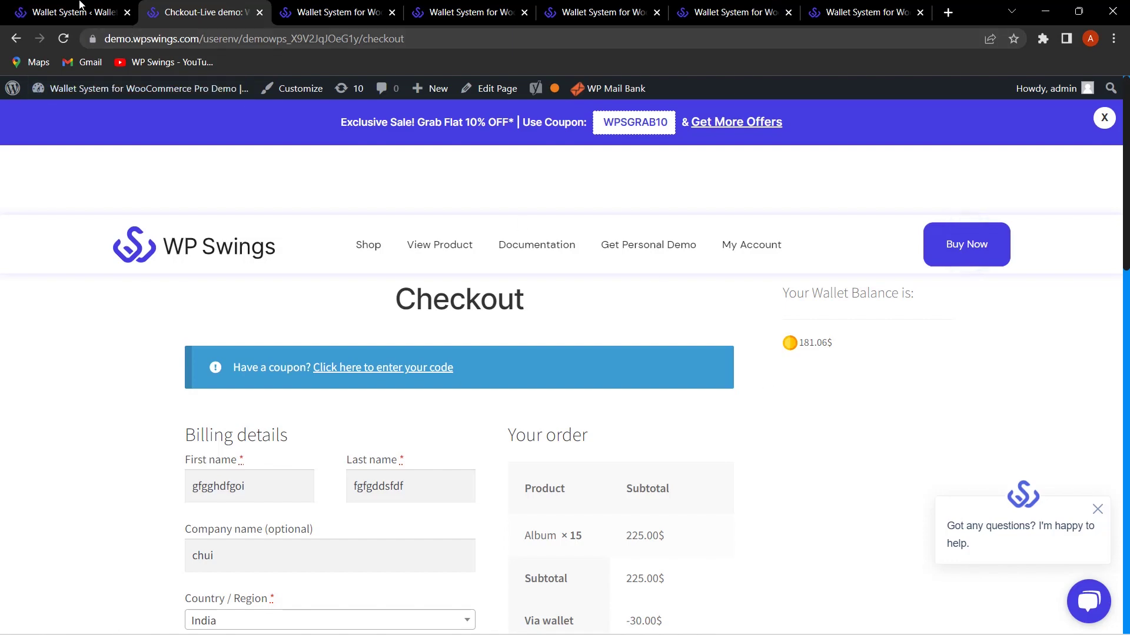
key(ctrl+Page_Up)
scroll(583, 429, down, 8)
scroll(600, 465, down, 2)
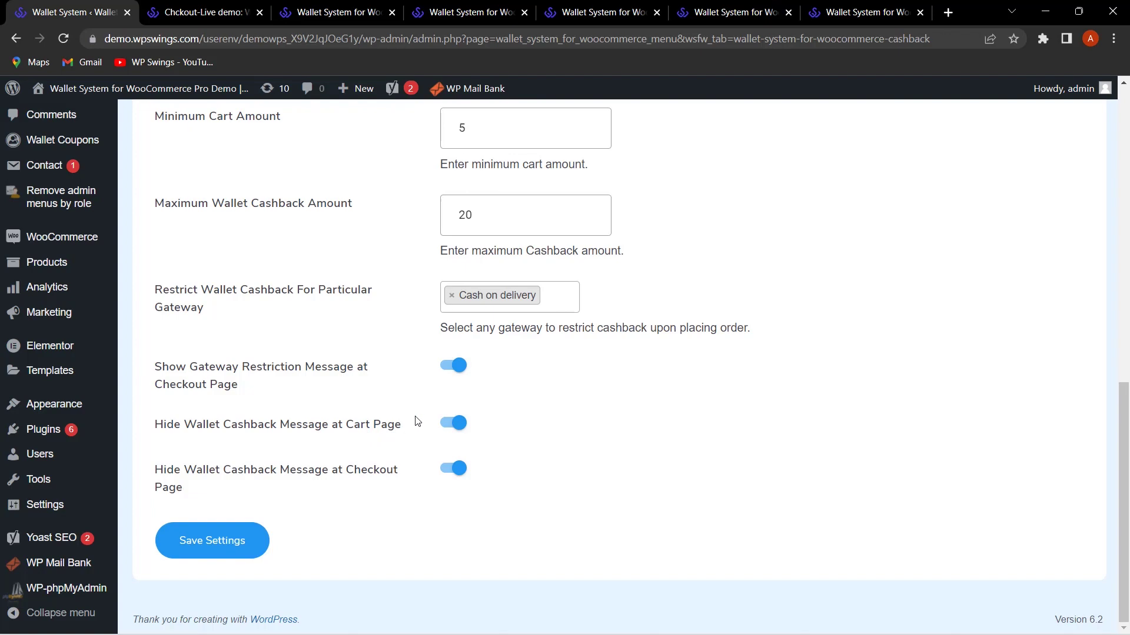
click(242, 3)
Add another Album to the cart from the Shop page and view the cart
click(414, 245)
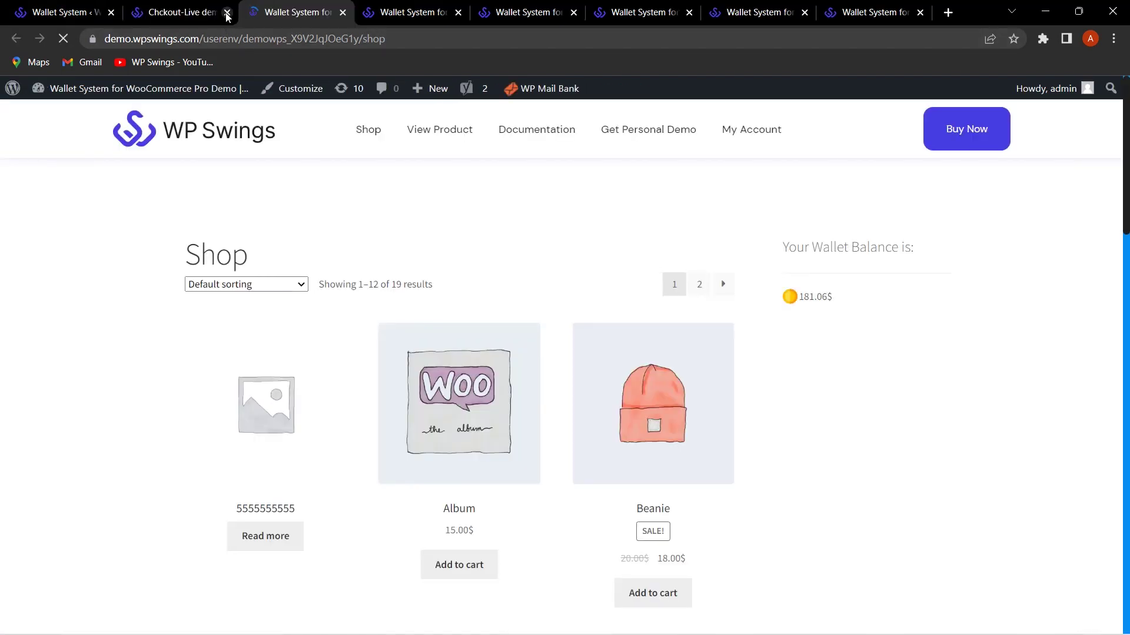
click(228, 13)
scroll(489, 449, down, 3)
click(471, 383)
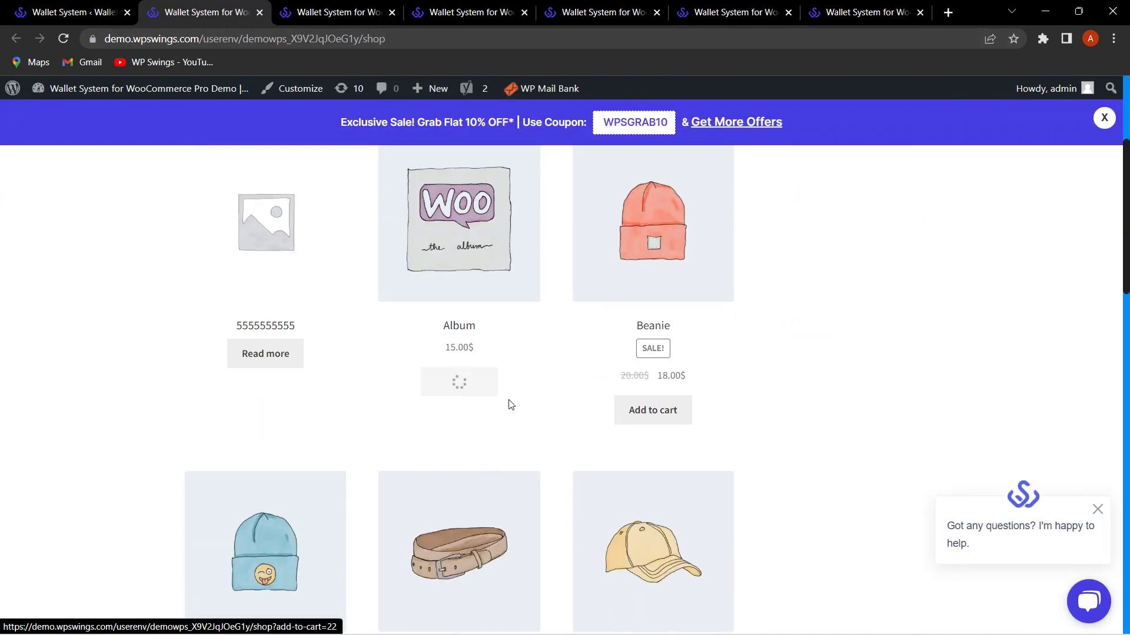
click(481, 420)
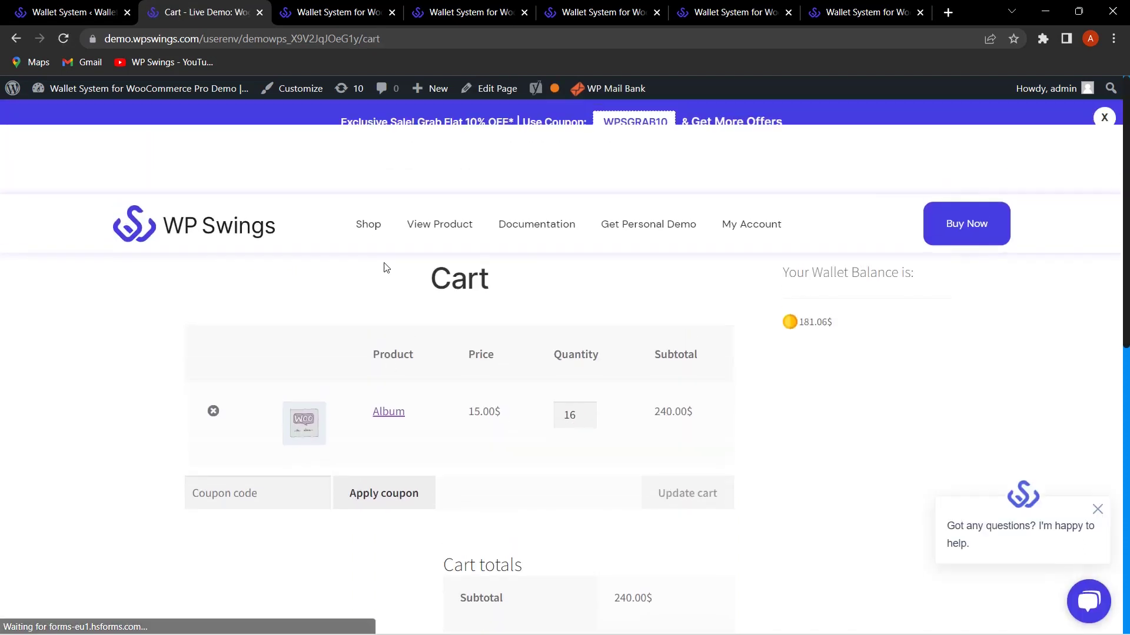
Turn off both hide-cashback-message options and confirm the cart's 20.00$ cashback notice
click(3, 7)
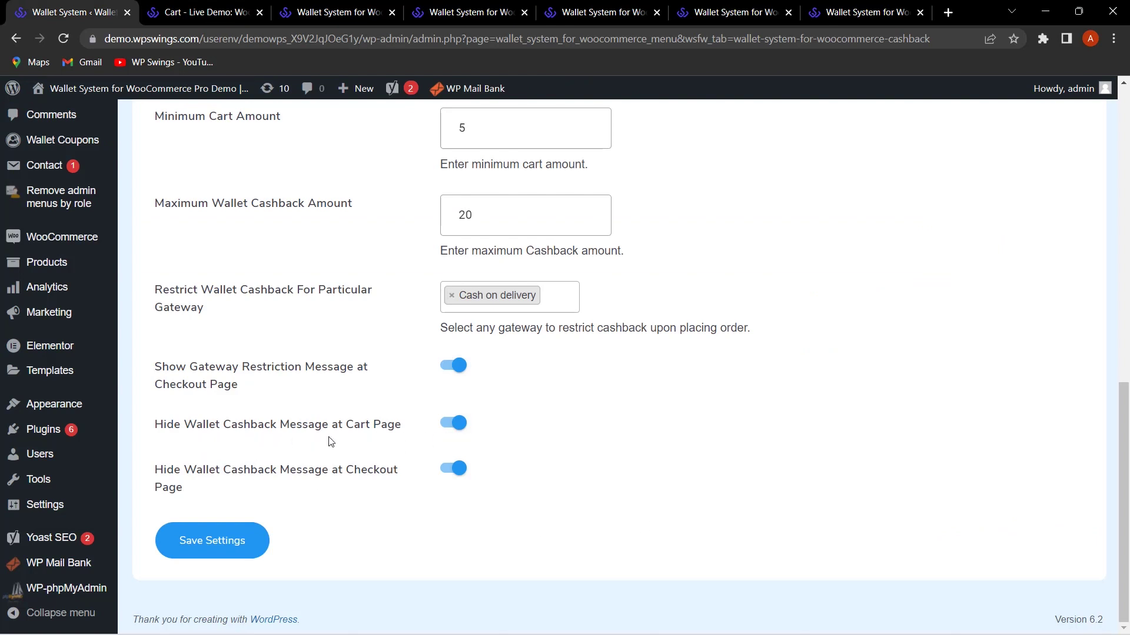
click(452, 423)
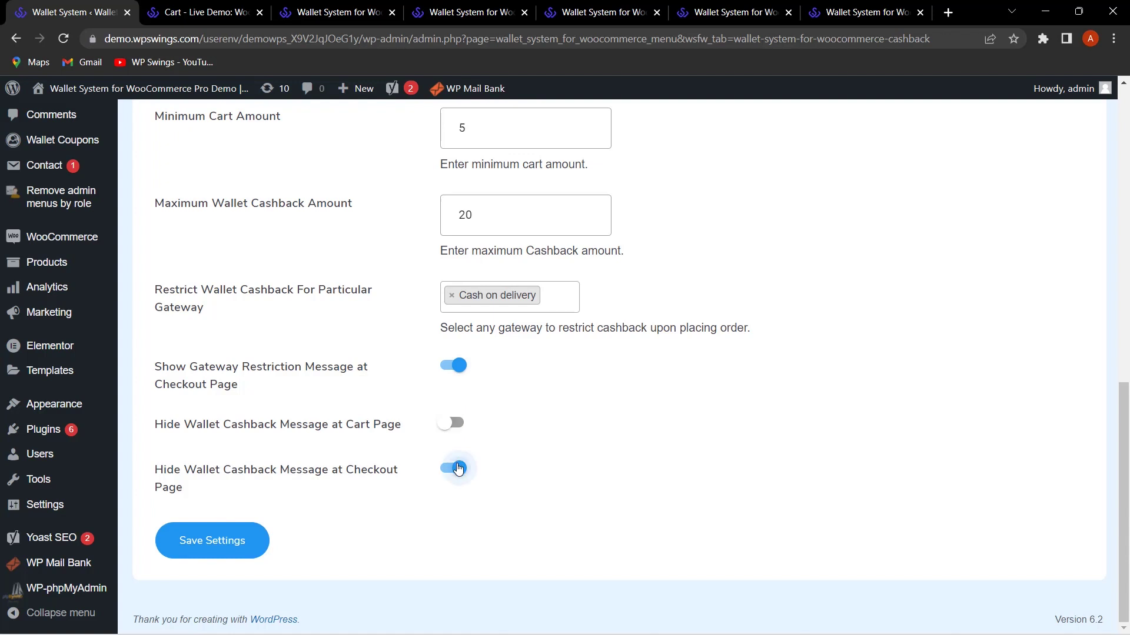
click(456, 468)
click(200, 12)
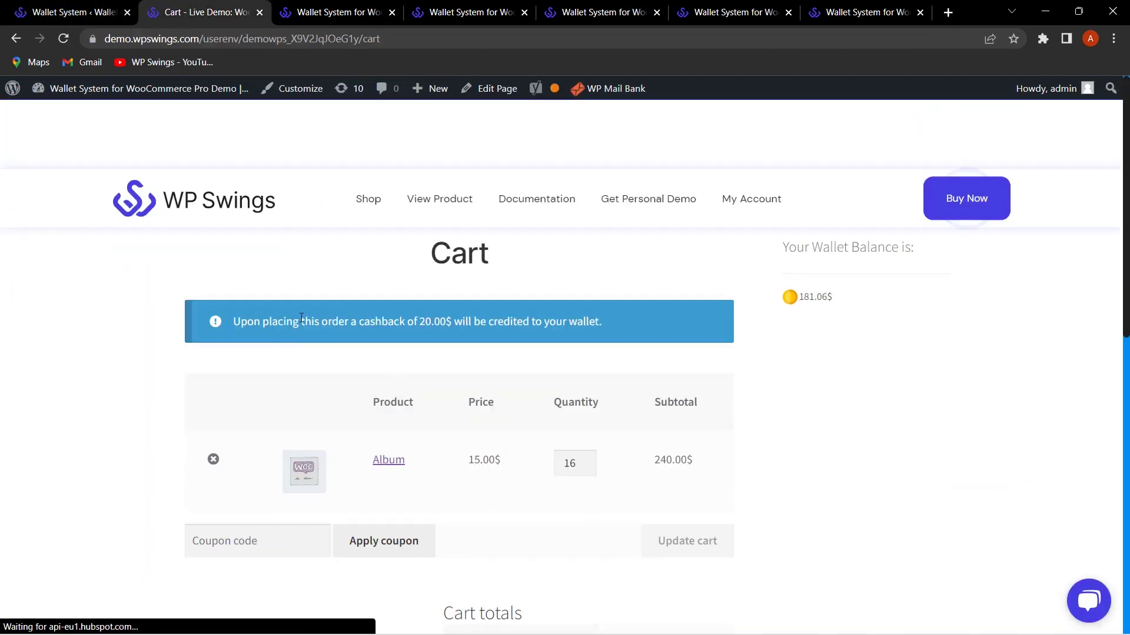
key(alt+Left)
click(88, 18)
scroll(528, 488, down, 5)
scroll(528, 488, down, 5)
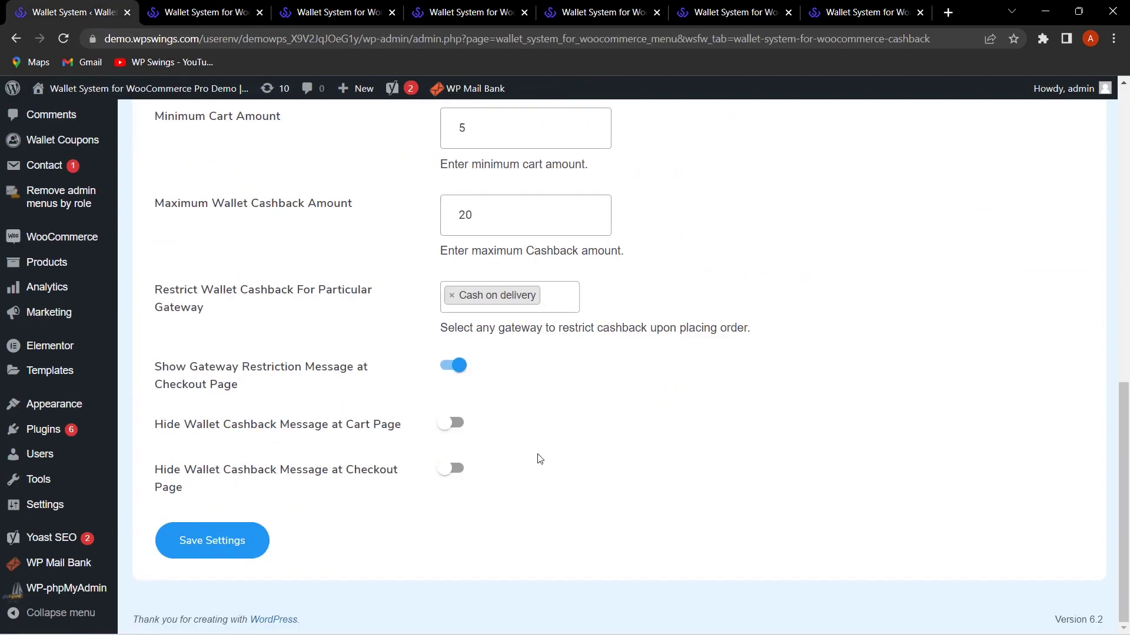